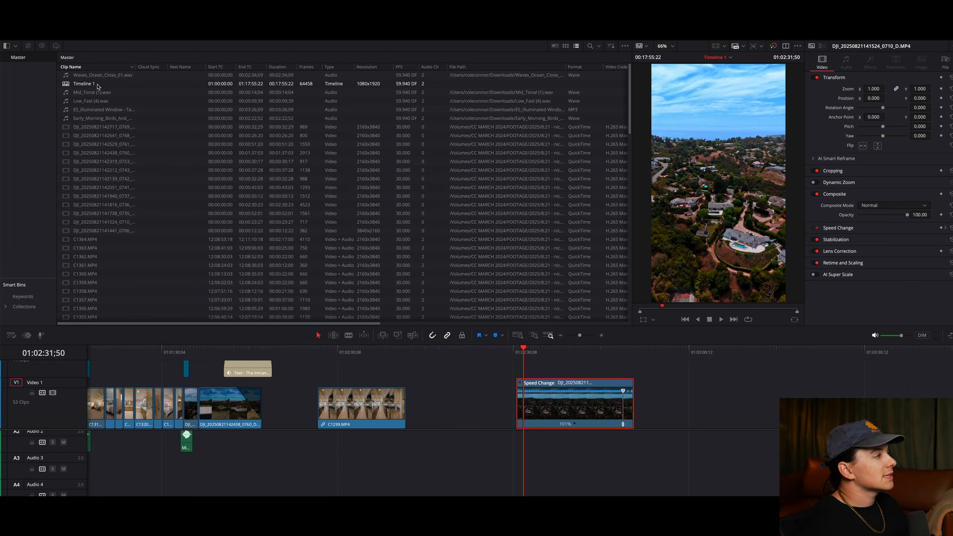
Step: Select clips C1364.MP4 through C1282.MP4 in the media pool and view the Video Frame Rate options in their Clip Attributes
{"action": "left_click", "coordinate": [115, 240]}
{"action": "scroll", "coordinate": [128, 299], "scroll_direction": "down", "scroll_amount": 15}
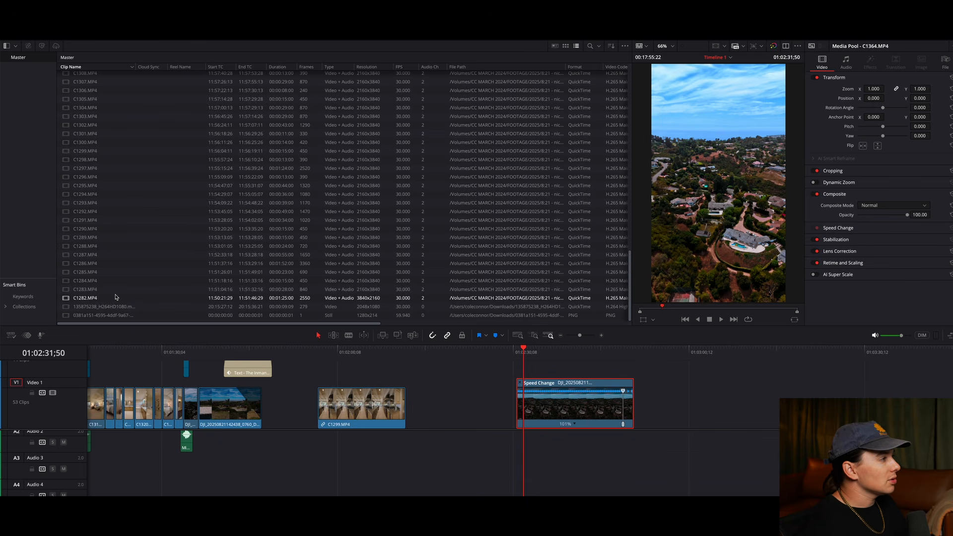
{"action": "scroll", "coordinate": [117, 298], "scroll_direction": "up", "scroll_amount": 15}
{"action": "scroll", "coordinate": [121, 218], "scroll_direction": "down", "scroll_amount": 15}
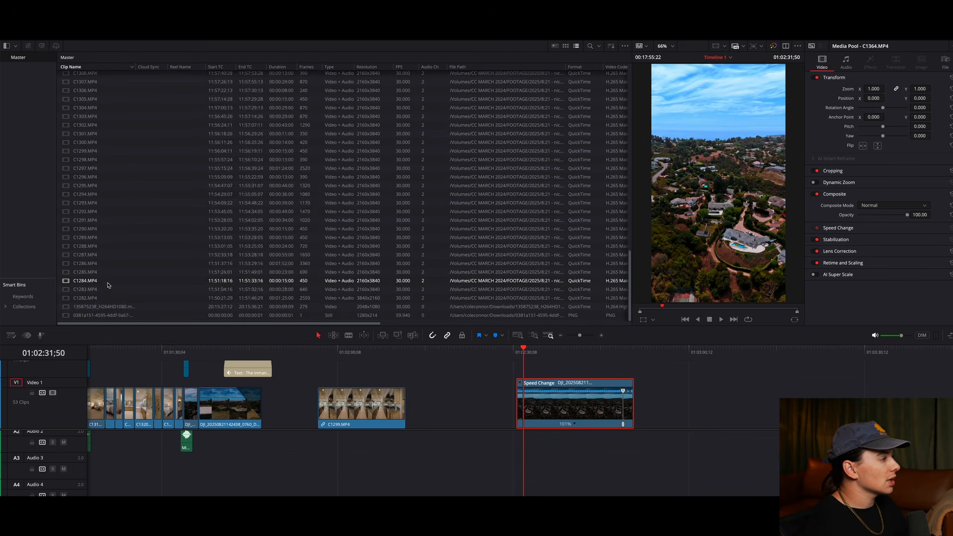
{"action": "left_click", "coordinate": [99, 297], "text": "shift"}
{"action": "right_click", "coordinate": [118, 247]}
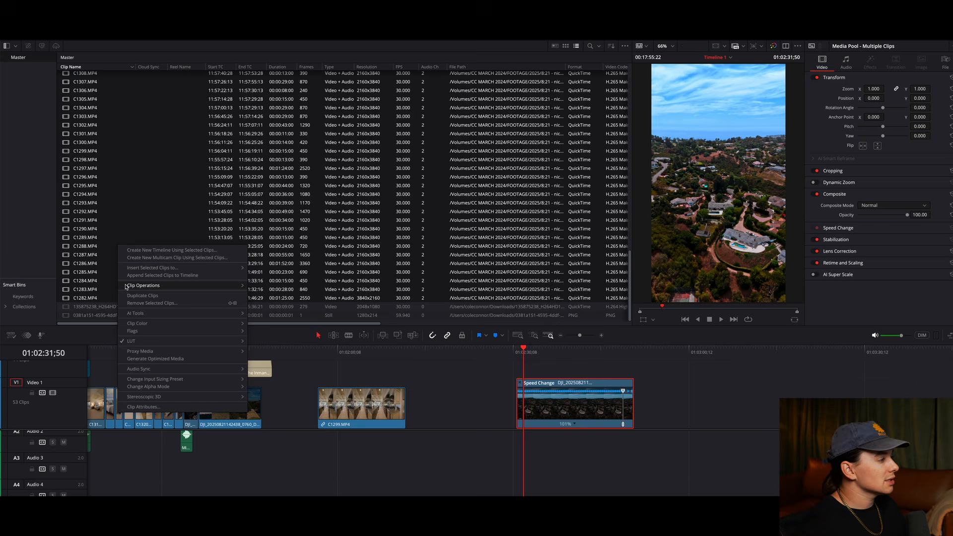
{"action": "left_click", "coordinate": [160, 407]}
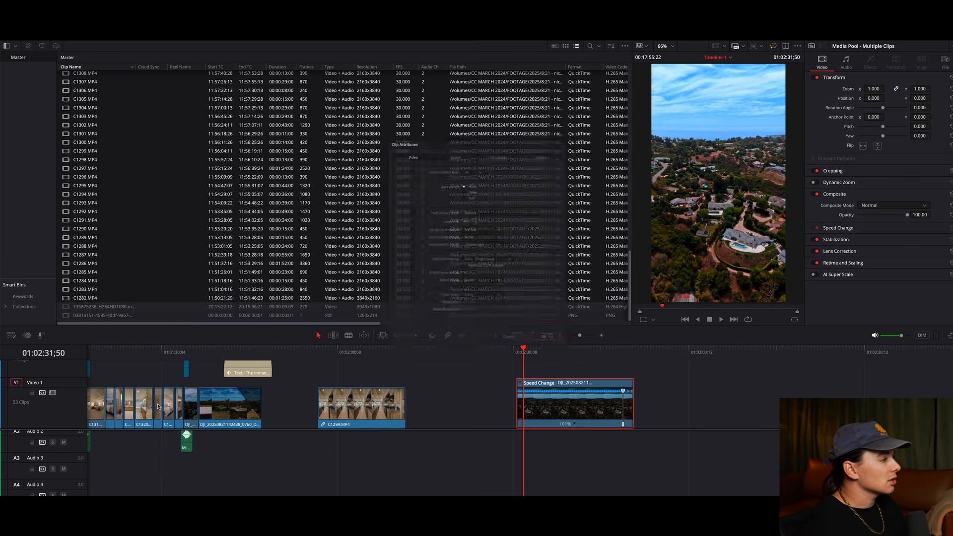
{"action": "left_click", "coordinate": [476, 153]}
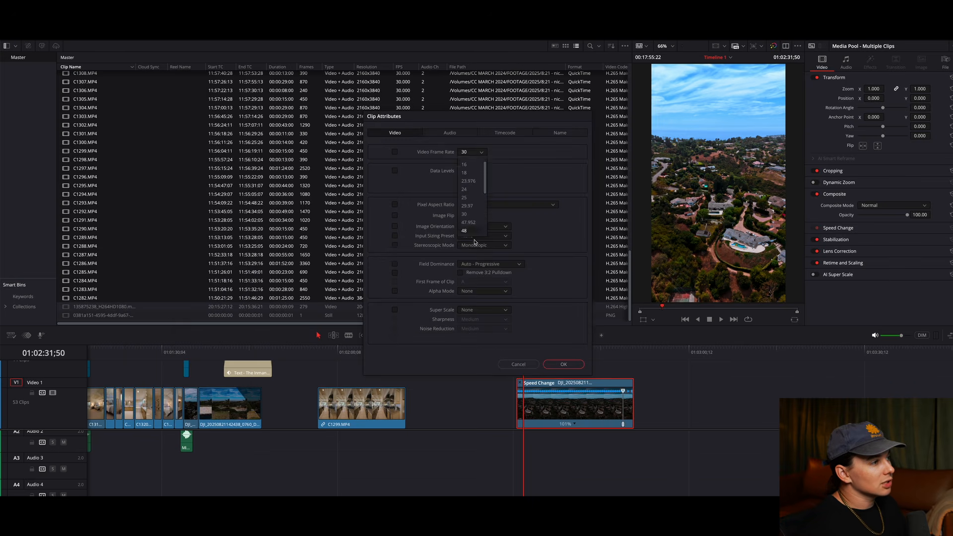
{"action": "left_click", "coordinate": [570, 366]}
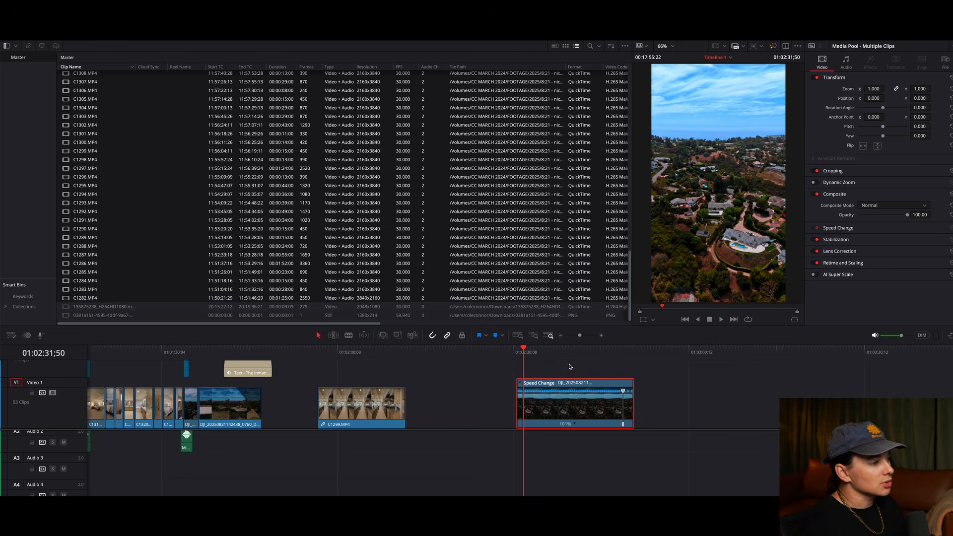
Step: Preview the speed-changed drone clip at the end of the timeline and trim a short piece off its start
{"action": "left_click", "coordinate": [523, 352]}
{"action": "key", "text": "space"}
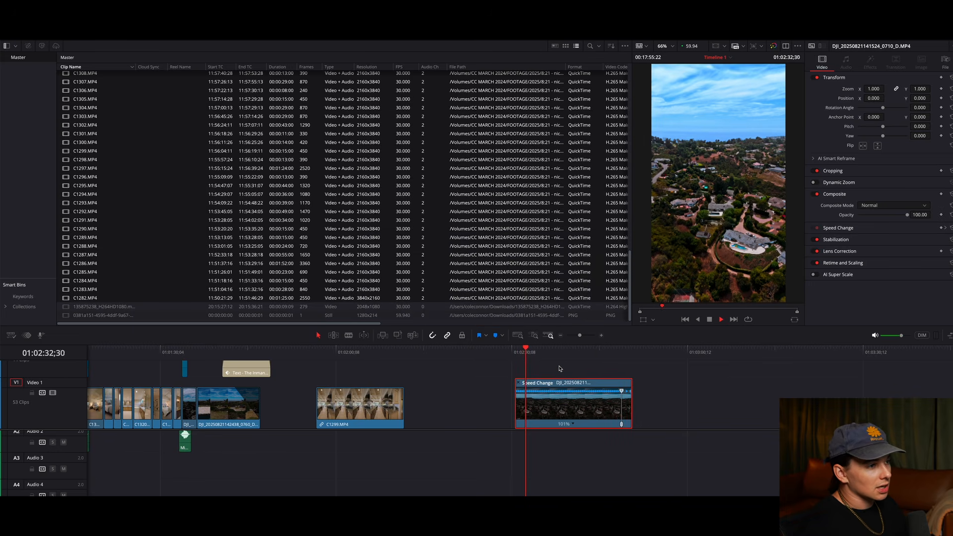
{"action": "mouse_move", "coordinate": [557, 350]}
{"action": "left_mouse_down"}
{"action": "mouse_move", "coordinate": [610, 351]}
{"action": "mouse_move", "coordinate": [567, 352]}
{"action": "left_mouse_up"}
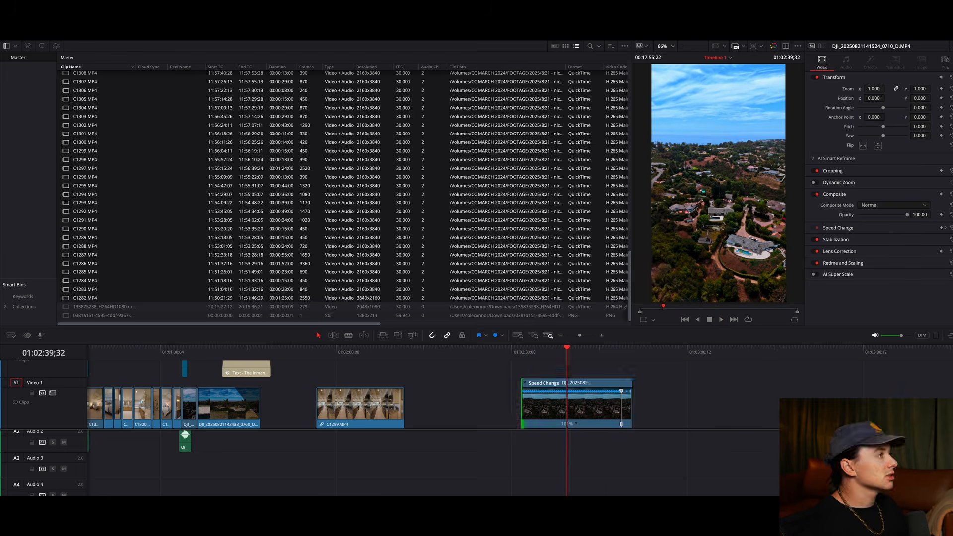
Step: Set the Timeline Playback Resolution to Full
{"action": "left_click", "coordinate": [203, 39]}
{"action": "mouse_move", "coordinate": [258, 54]}
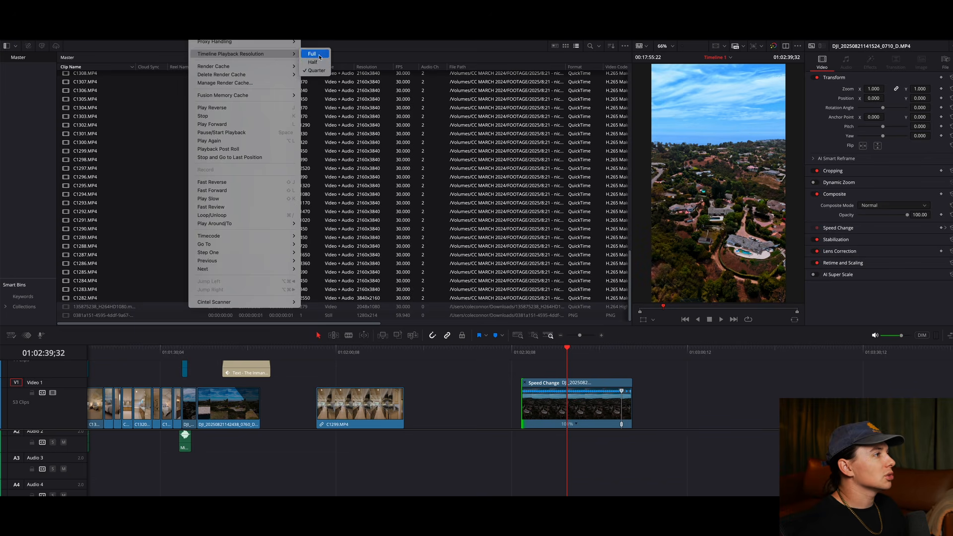
{"action": "left_click", "coordinate": [312, 56]}
Step: Play the trimmed drone clip from its start and place the playhead on its speed point at 01:02:48;56
{"action": "left_click", "coordinate": [528, 351]}
{"action": "key", "text": "space"}
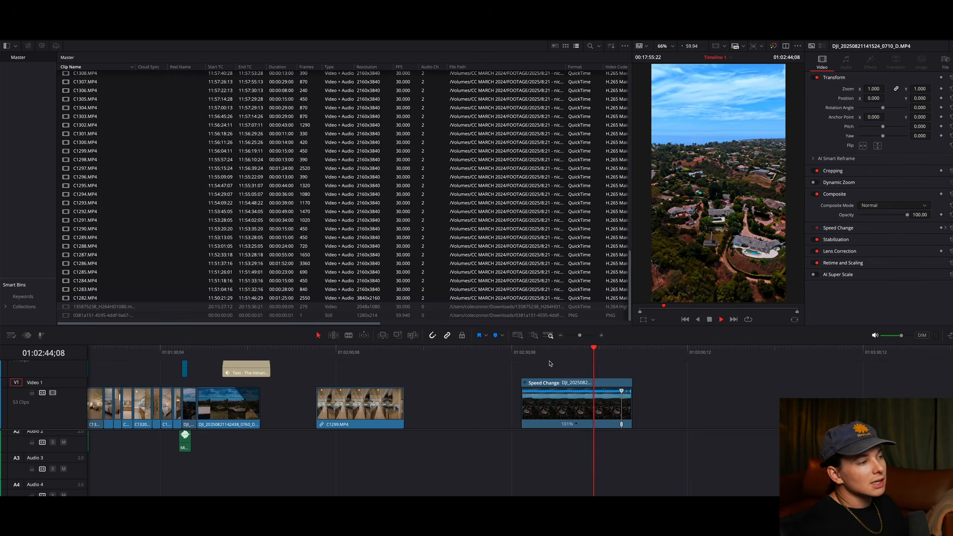
{"action": "key", "text": "space"}
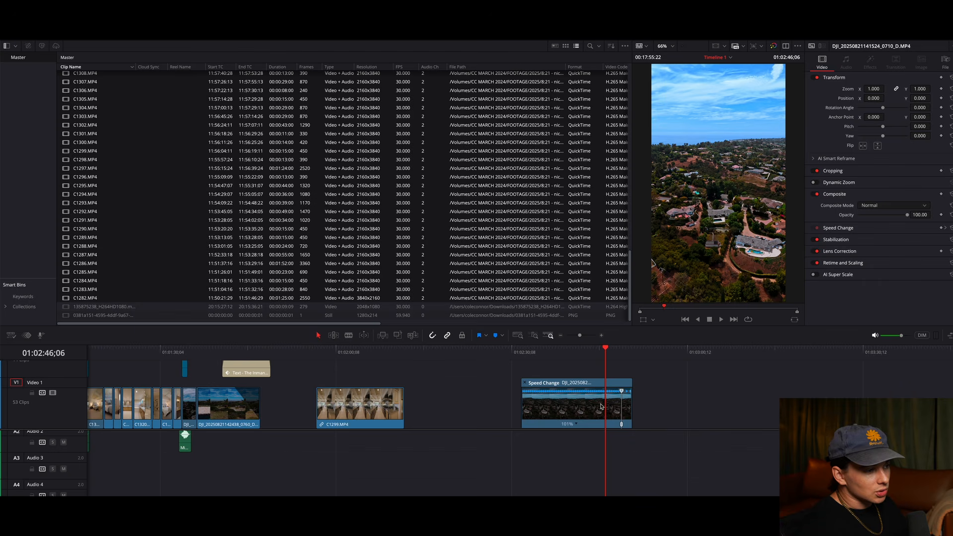
{"action": "left_click_drag", "start_coordinate": [606, 348], "coordinate": [623, 369]}
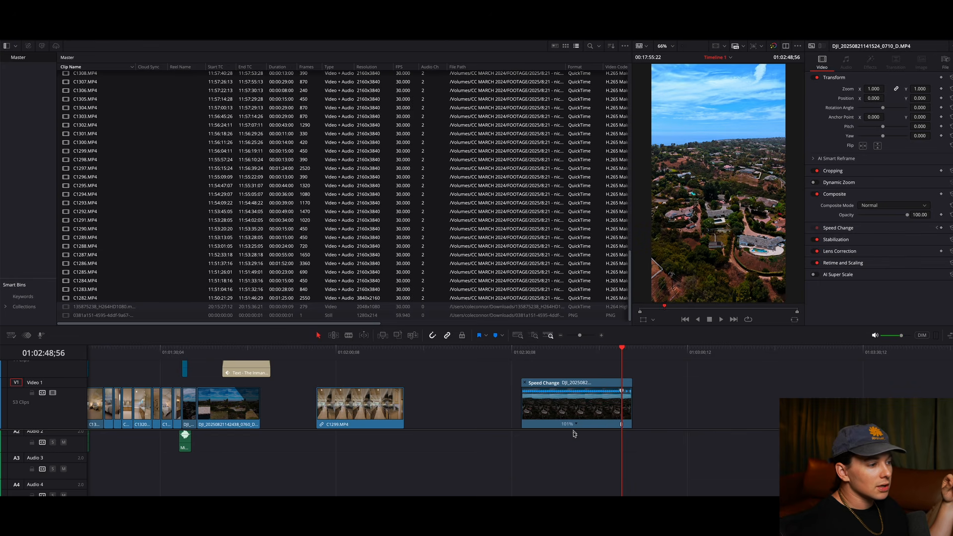
Step: Hide and redisplay the drone clip's Retime Controls, and view the speed options of its 101% segment
{"action": "key", "text": "ctrl+r"}
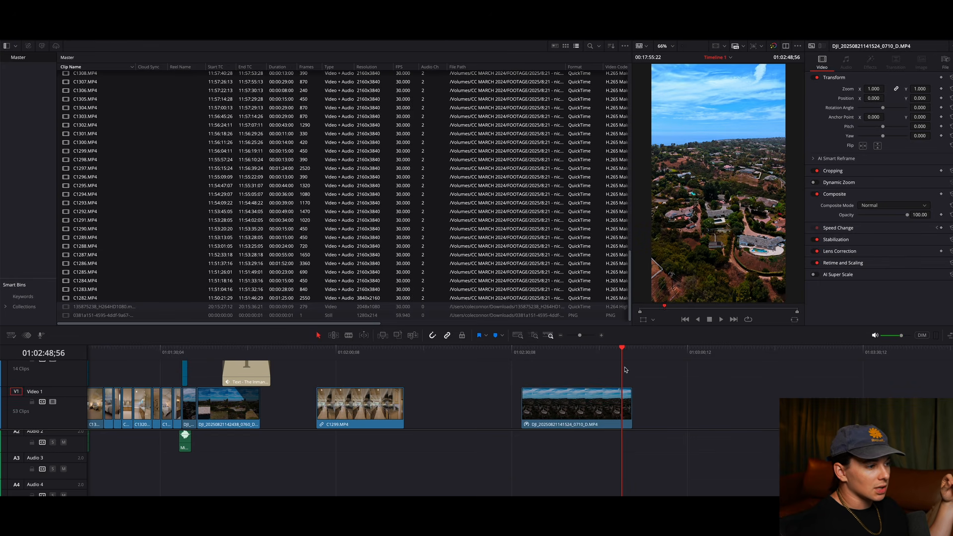
{"action": "right_click", "coordinate": [592, 411]}
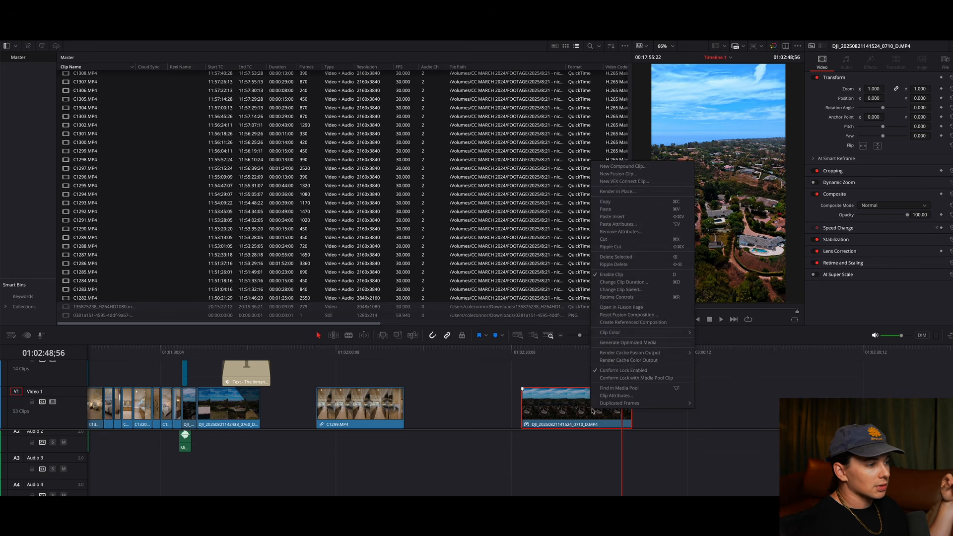
{"action": "left_click", "coordinate": [631, 297]}
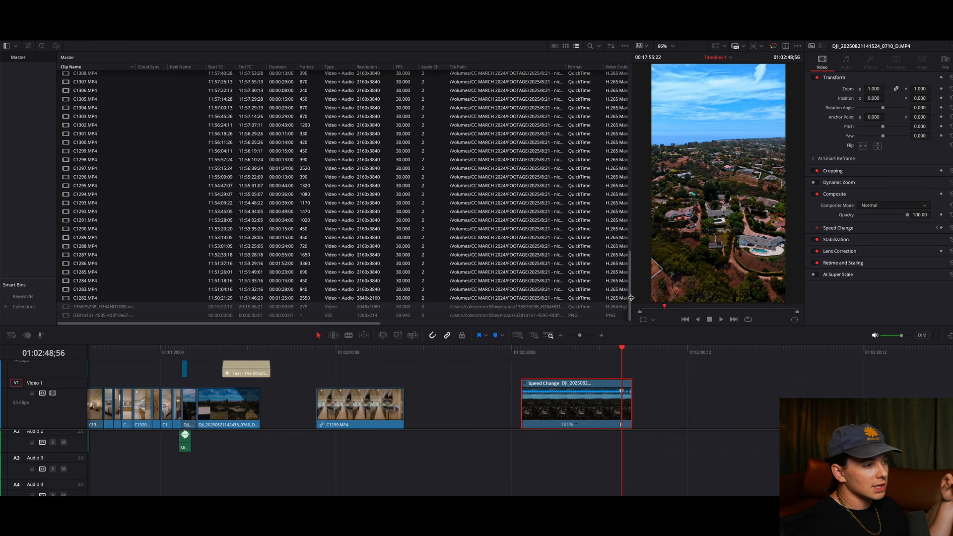
{"action": "left_click", "coordinate": [578, 425]}
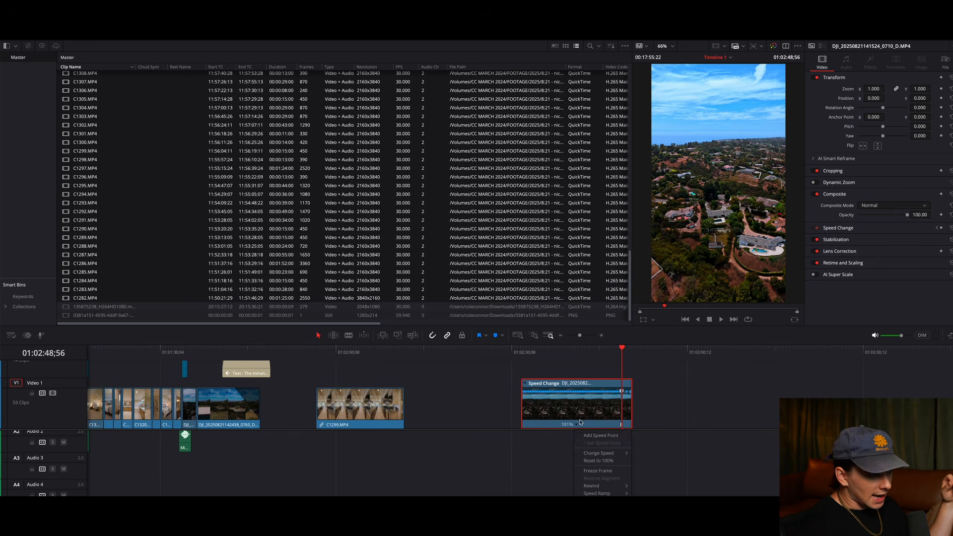
{"action": "left_click", "coordinate": [621, 396]}
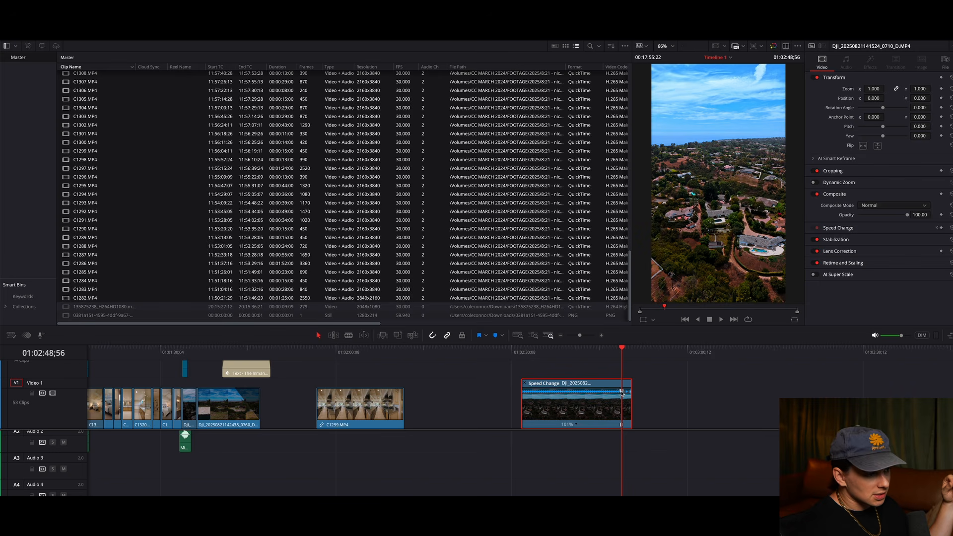
Step: Speed up the drone clip's first segment to 1904% by moving its speed point toward the clip start
{"action": "left_click_drag", "start_coordinate": [622, 394], "coordinate": [528, 407]}
{"action": "scroll", "coordinate": [527, 404], "scroll_direction": "up", "scroll_amount": 5}
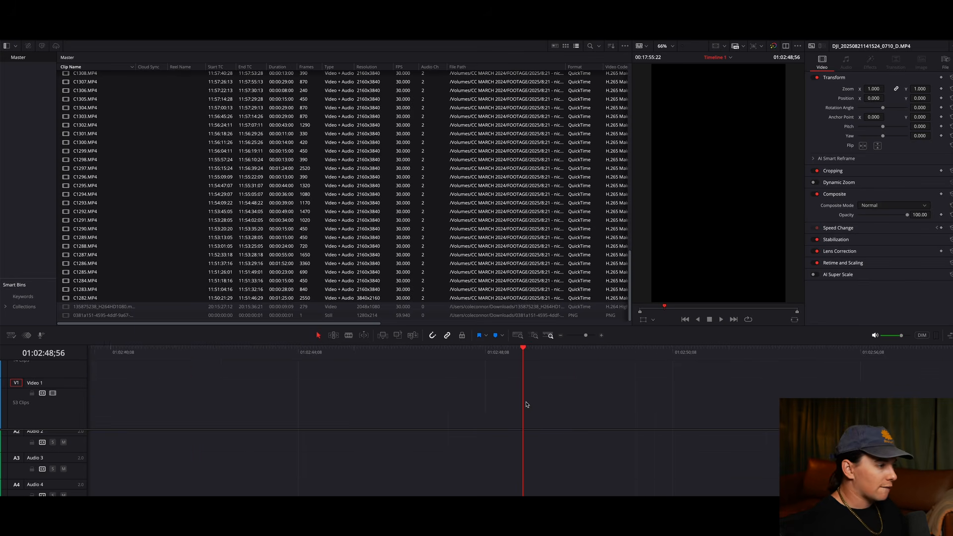
{"action": "scroll", "coordinate": [526, 405], "scroll_direction": "left", "scroll_amount": 5}
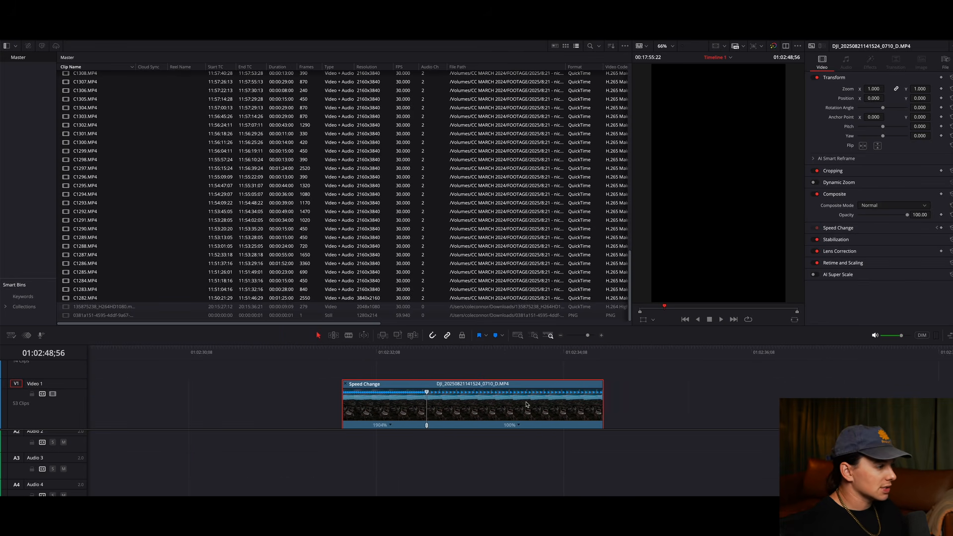
{"action": "scroll", "coordinate": [426, 429], "scroll_direction": "right", "scroll_amount": 1}
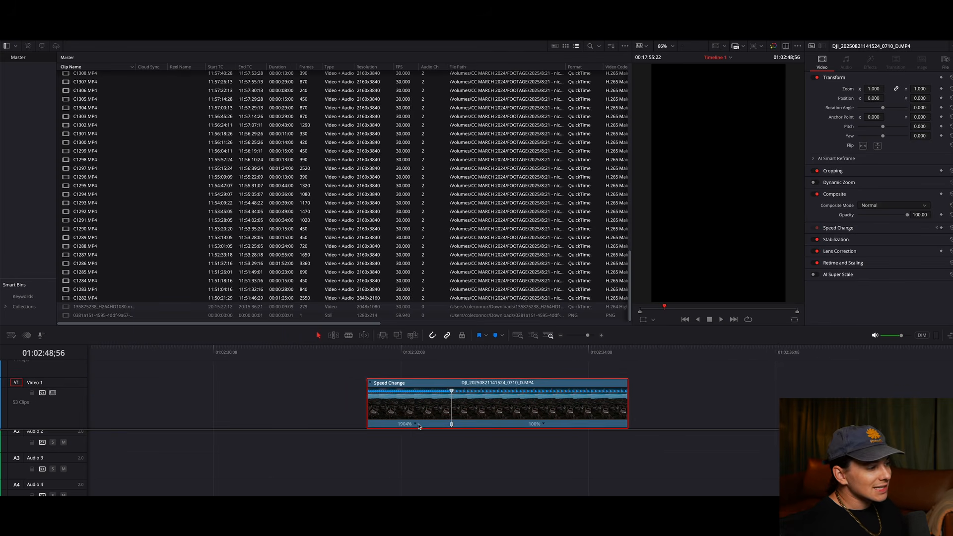
Step: Play the retimed drone clip repeatedly from its start to review the speed ramp into the 100% segment
{"action": "left_click", "coordinate": [366, 355]}
{"action": "key", "text": "space"}
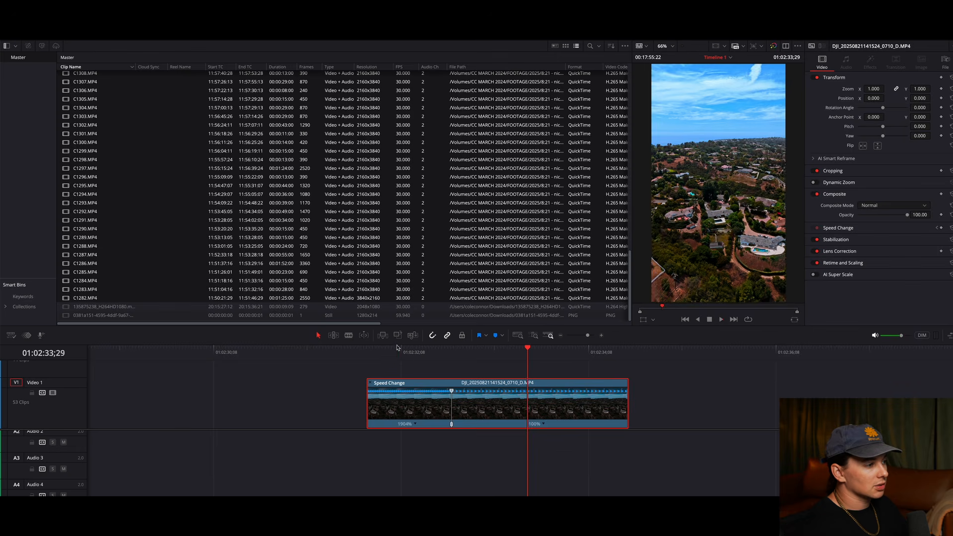
{"action": "left_click", "coordinate": [396, 351]}
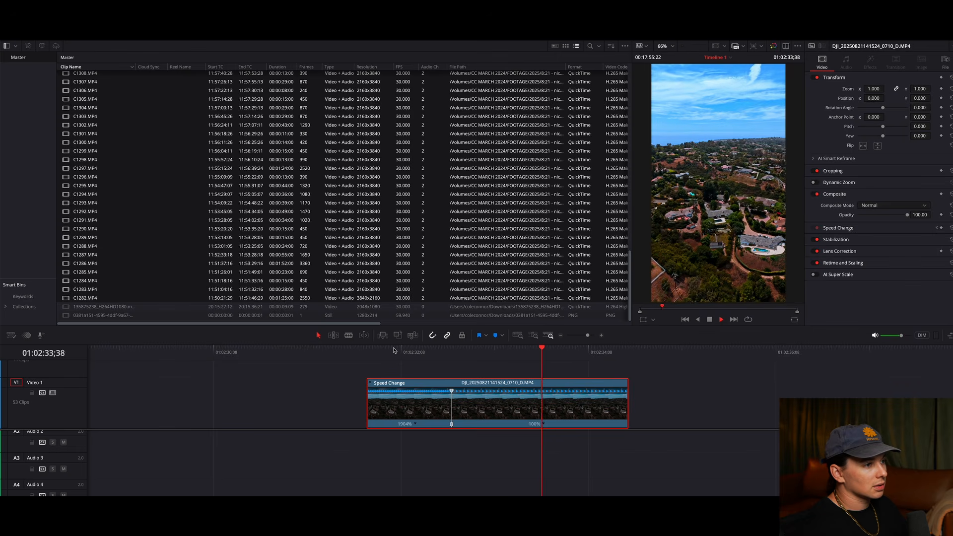
{"action": "left_click", "coordinate": [395, 351]}
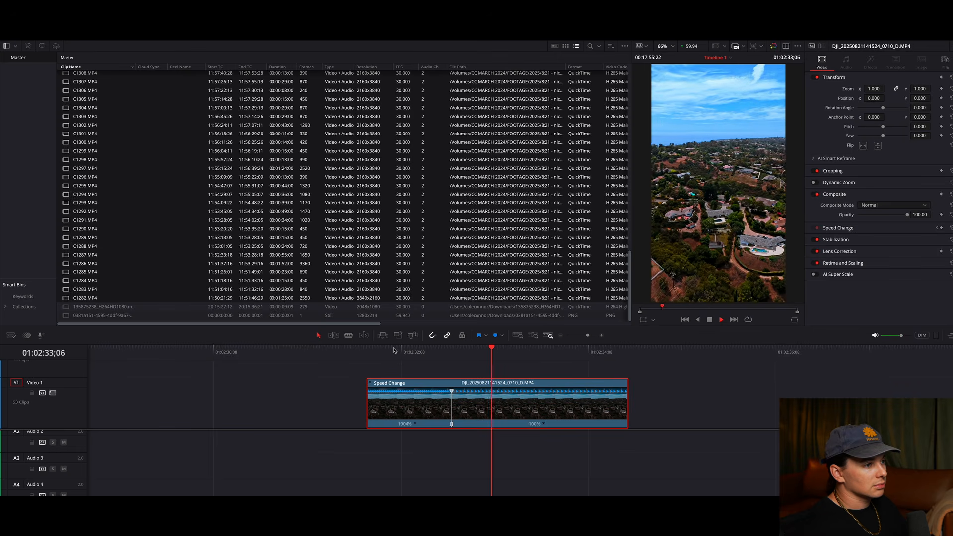
{"action": "key", "text": "space"}
{"action": "left_click", "coordinate": [395, 351]}
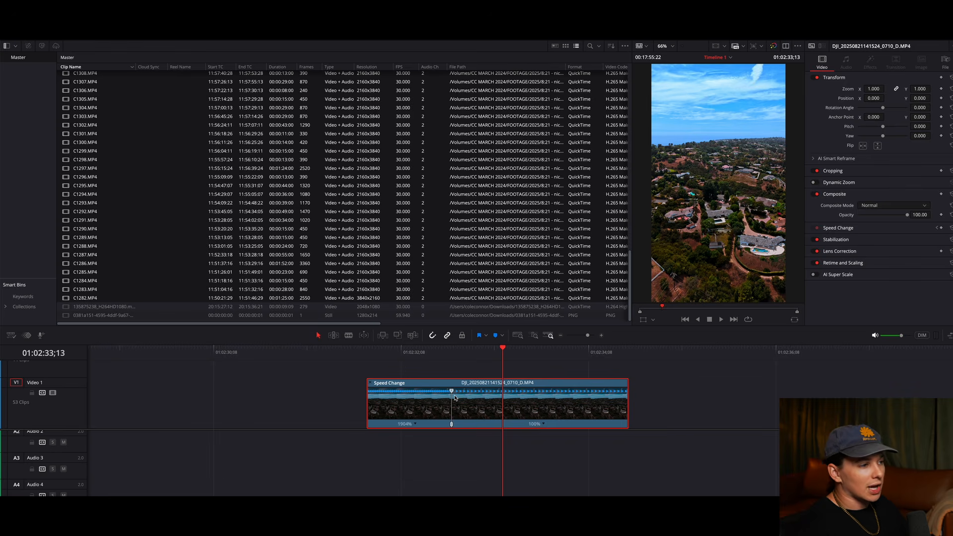
{"action": "scroll", "coordinate": [520, 359], "scroll_direction": "down", "scroll_amount": 2}
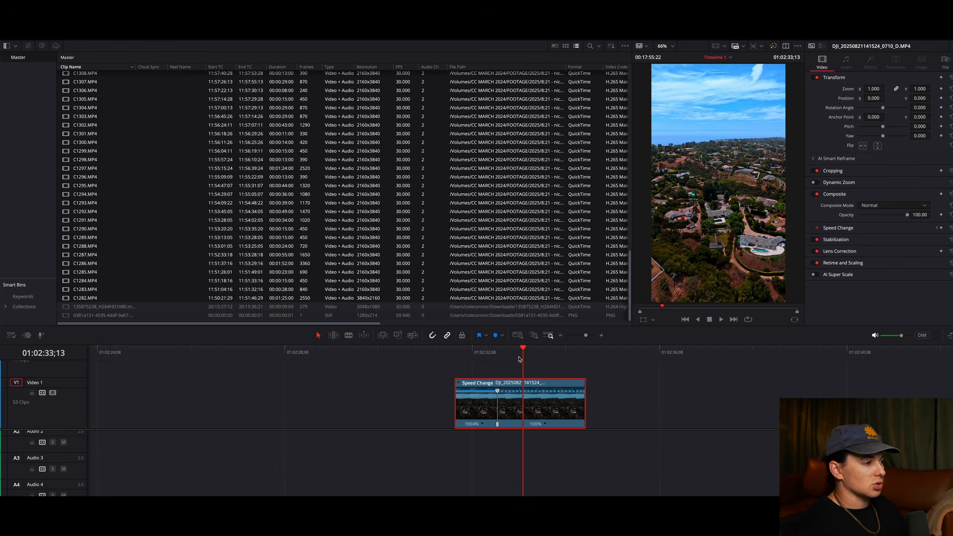
{"action": "left_click", "coordinate": [455, 349]}
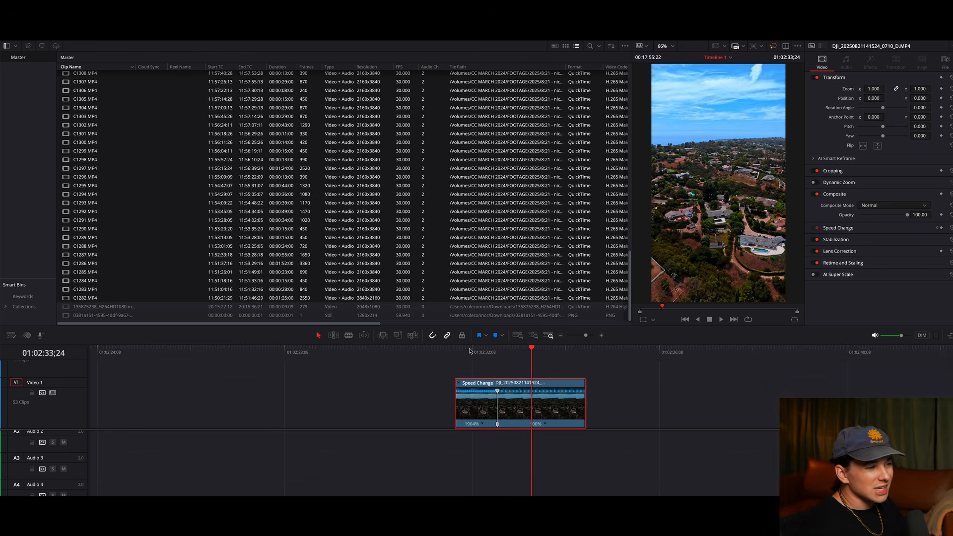
{"action": "left_click", "coordinate": [470, 349]}
{"action": "key", "text": "space"}
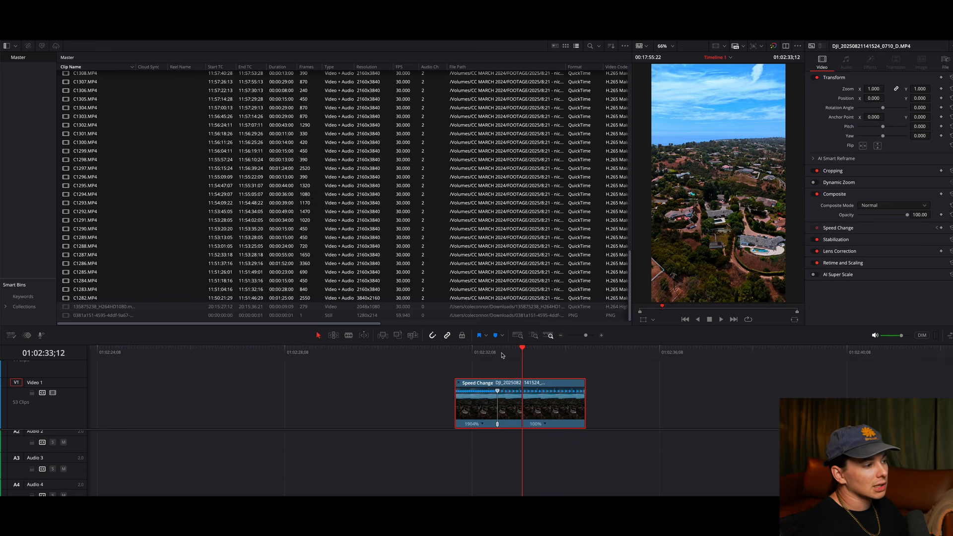
{"action": "left_click", "coordinate": [486, 353]}
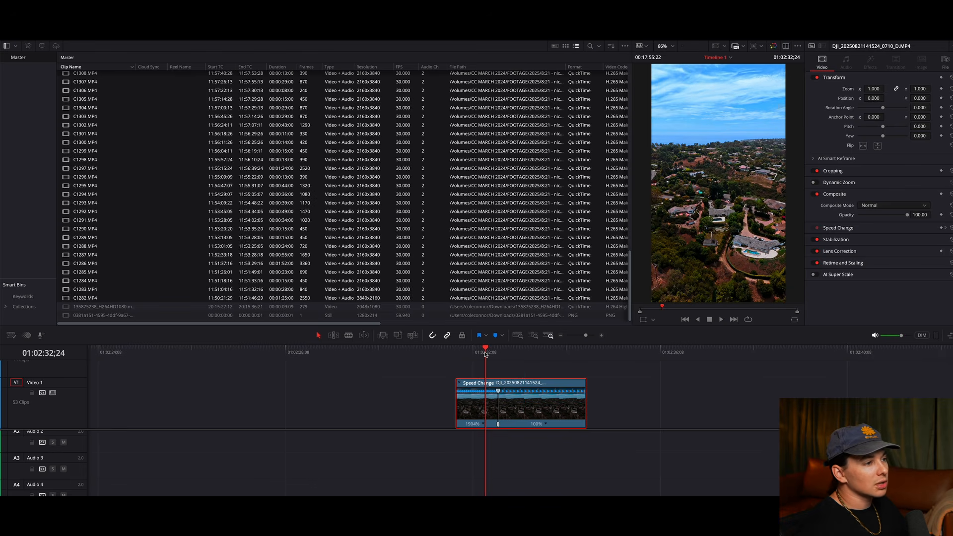
{"action": "key", "text": "space"}
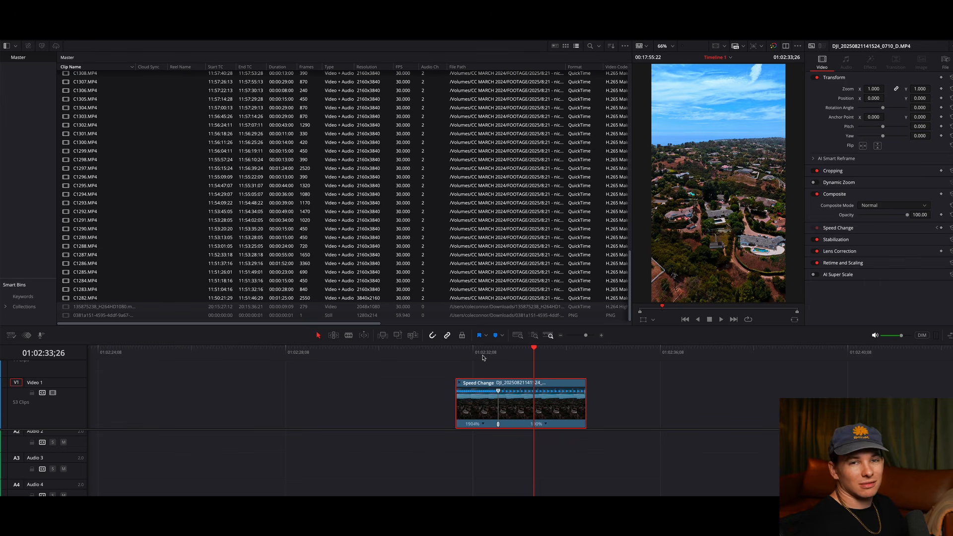
Step: Return to the timeline start and play the opening drone clip to examine its finished speed ramp
{"action": "scroll", "coordinate": [483, 357], "scroll_direction": "down", "scroll_amount": 5}
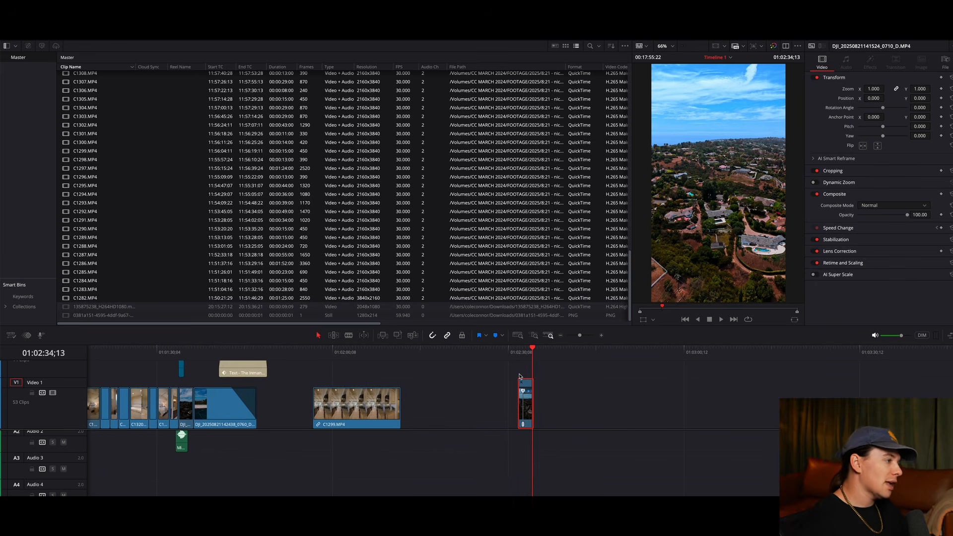
{"action": "key", "text": "Home"}
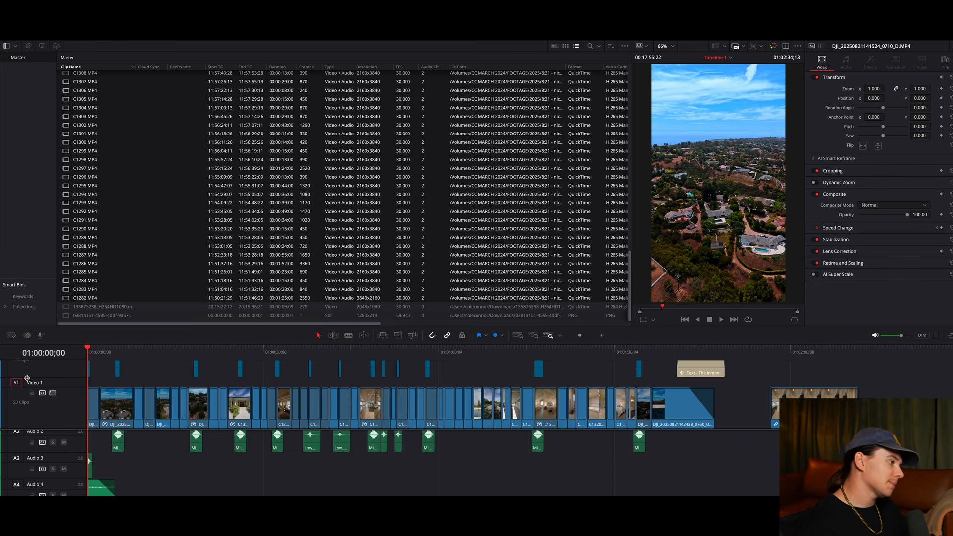
{"action": "scroll", "coordinate": [26, 379], "scroll_direction": "up", "scroll_amount": 3}
{"action": "scroll", "coordinate": [27, 379], "scroll_direction": "up", "scroll_amount": 3}
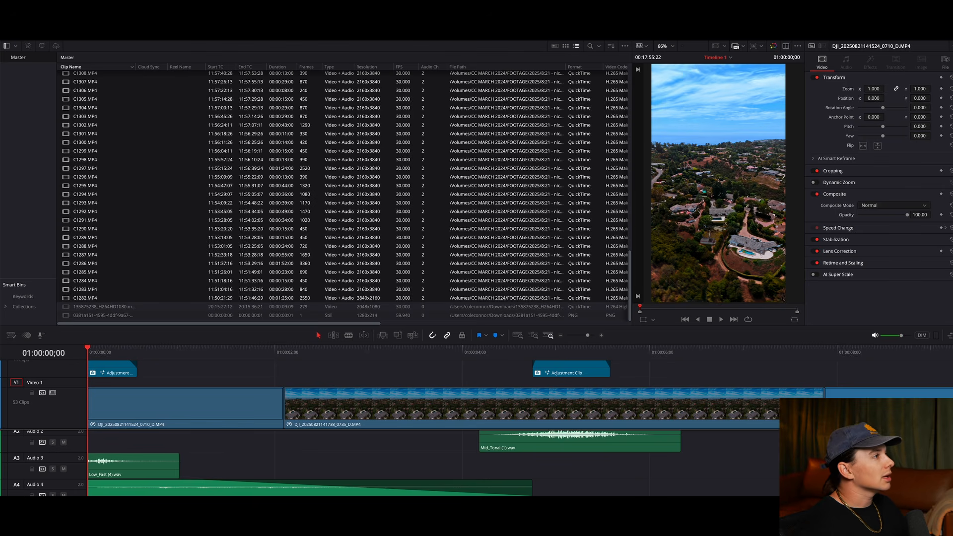
{"action": "left_click_drag", "start_coordinate": [136, 356], "coordinate": [42, 373]}
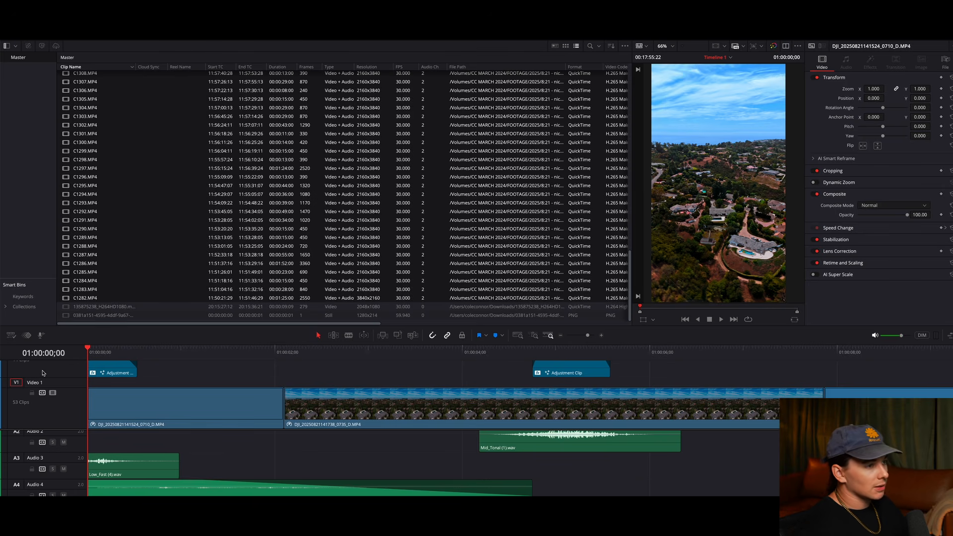
{"action": "key", "text": "space"}
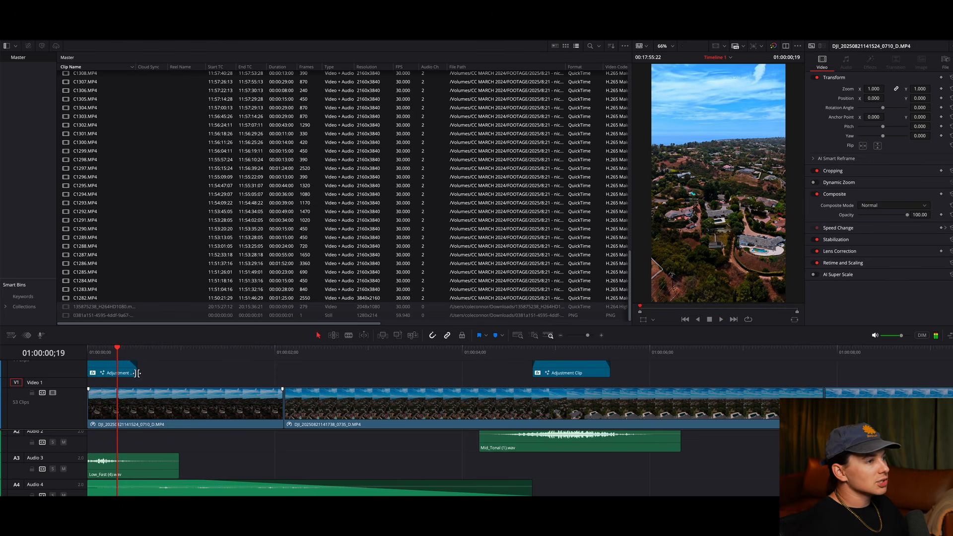
{"action": "left_click", "coordinate": [98, 351]}
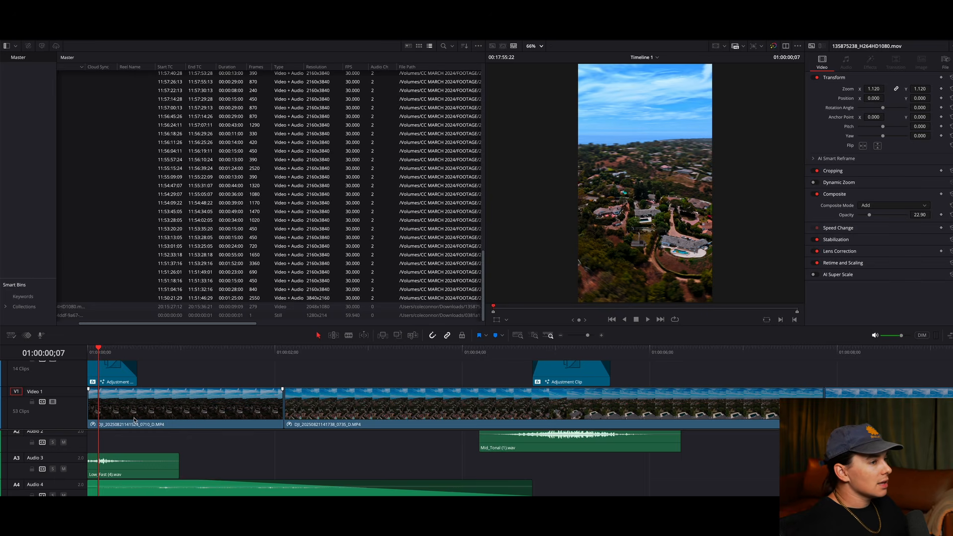
Step: Replay the opening drone clip from around its adjustment clip and from the timeline start to review the speed ramp with its sound
{"action": "key", "text": "space"}
{"action": "key", "text": "space"}
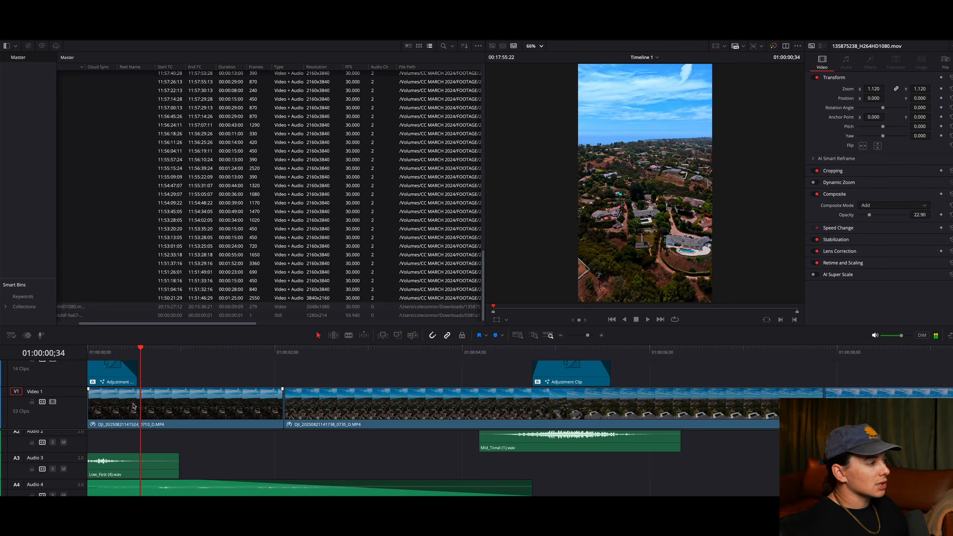
{"action": "scroll", "coordinate": [119, 379], "scroll_direction": "up", "scroll_amount": 1}
{"action": "left_click", "coordinate": [121, 381]}
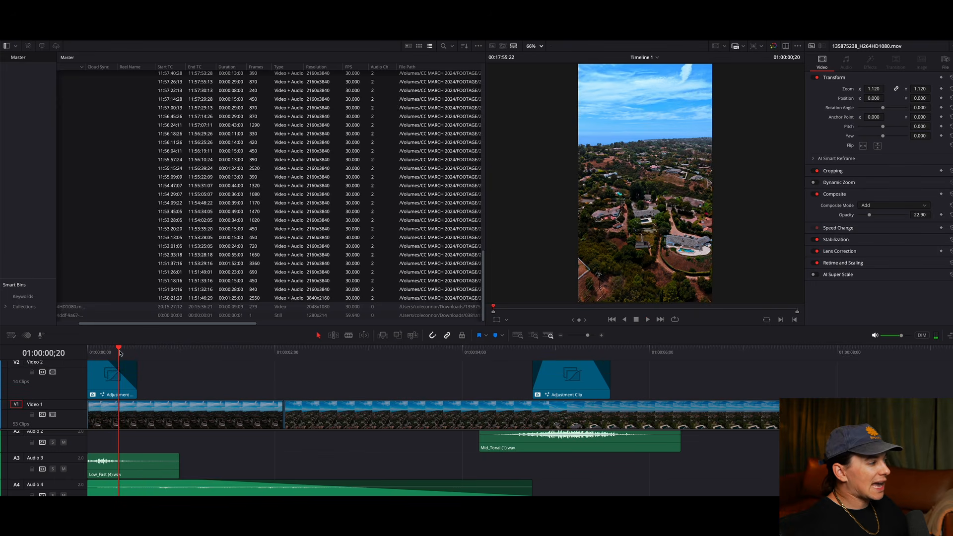
{"action": "key", "text": "space"}
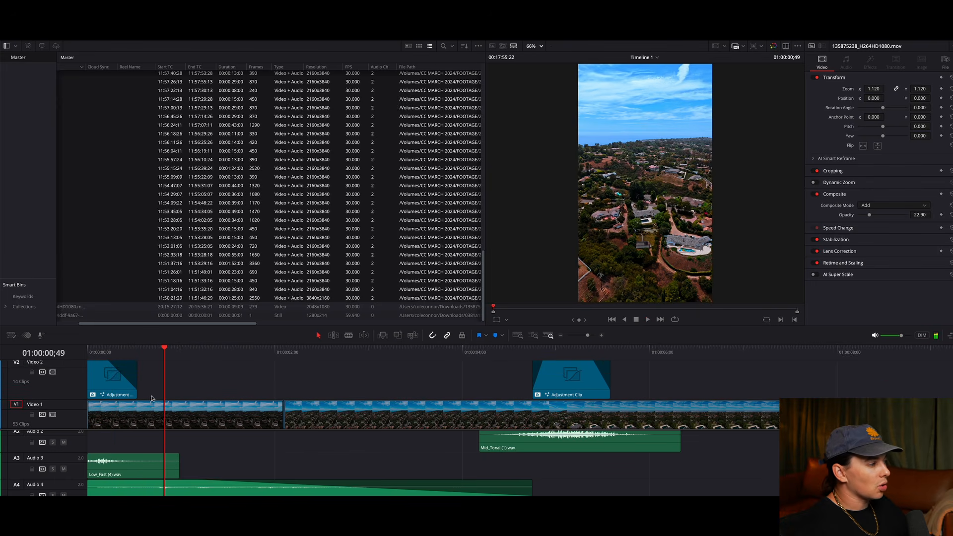
{"action": "scroll", "coordinate": [151, 401], "scroll_direction": "down", "scroll_amount": 1}
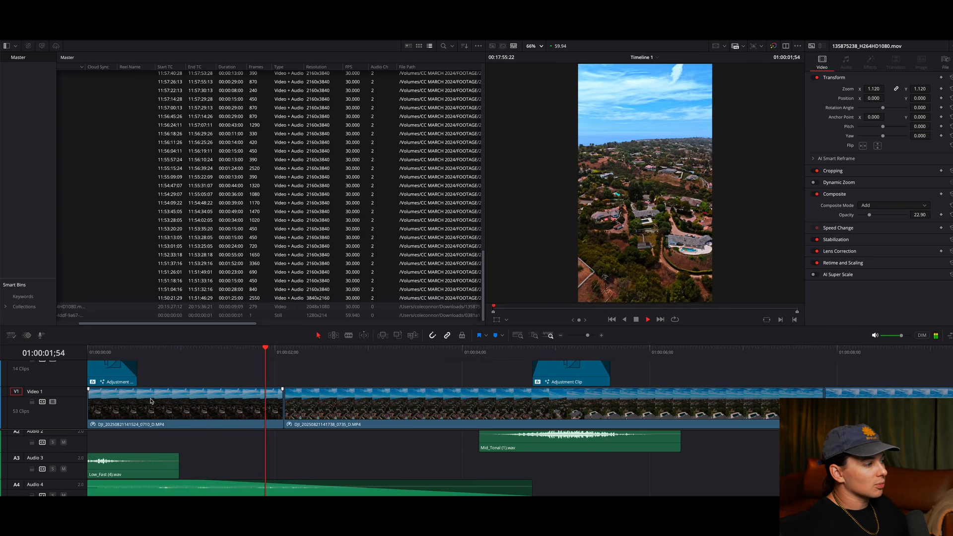
{"action": "key", "text": "space"}
{"action": "key", "text": "Home"}
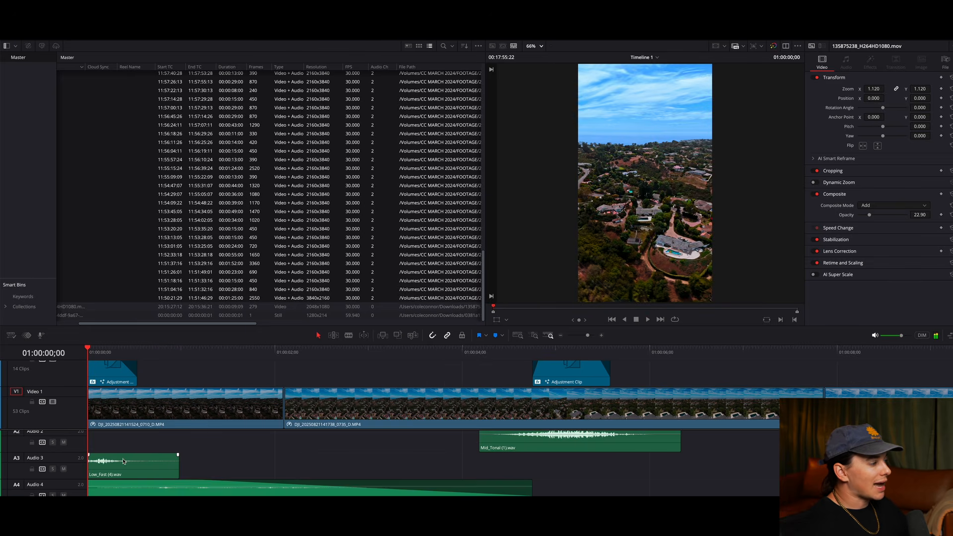
{"action": "key", "text": "space"}
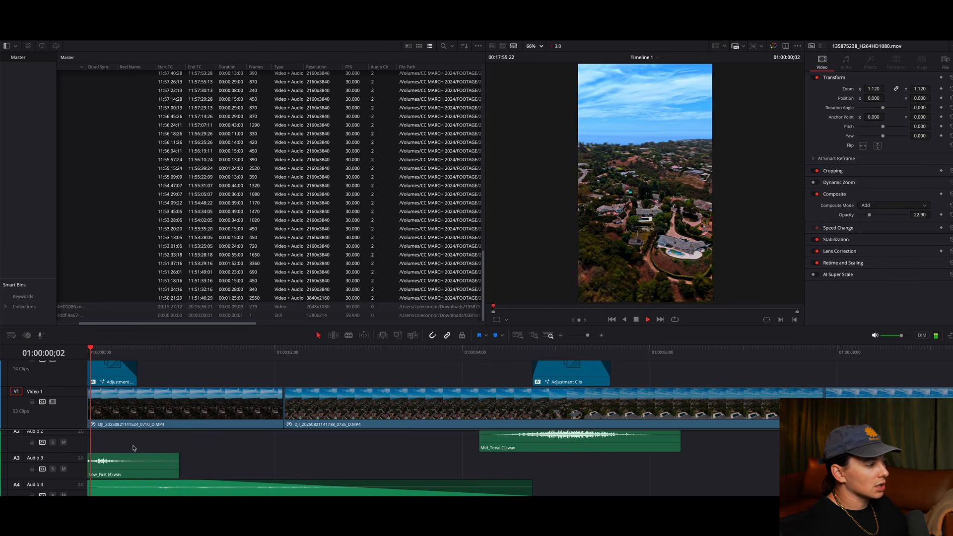
{"action": "scroll", "coordinate": [139, 475], "scroll_direction": "down", "scroll_amount": 2}
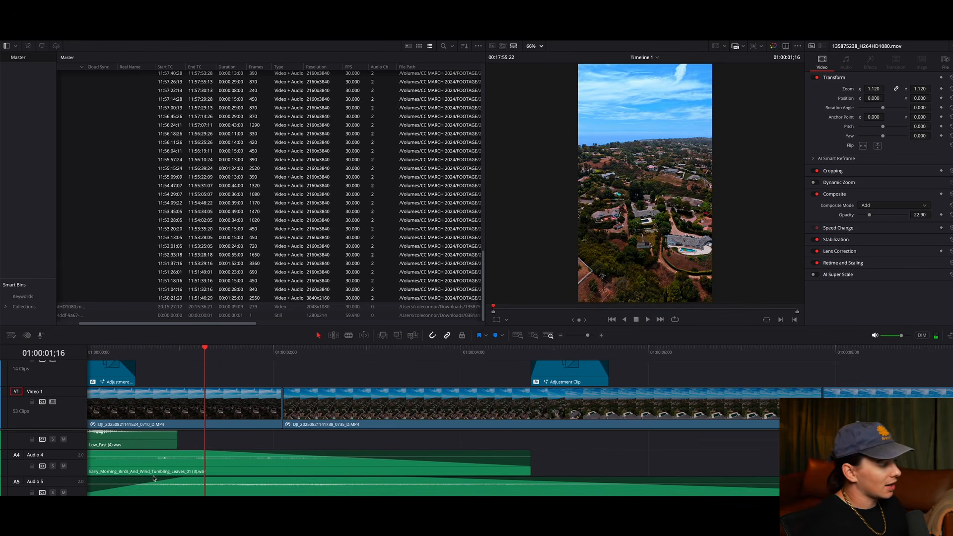
Step: Go to the start of the second drone clip and play it up to its adjustment clip
{"action": "key", "text": "ctrl+minus"}
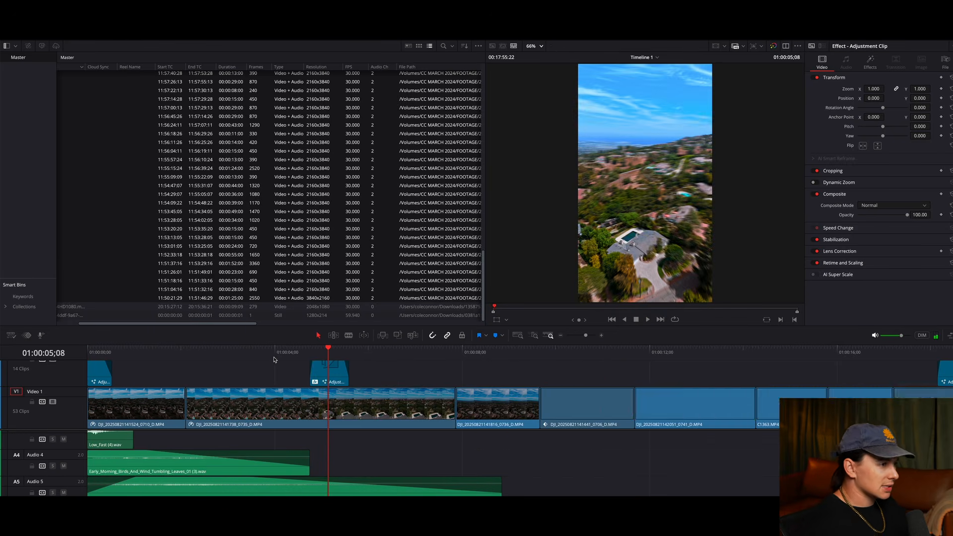
{"action": "left_click", "coordinate": [188, 357]}
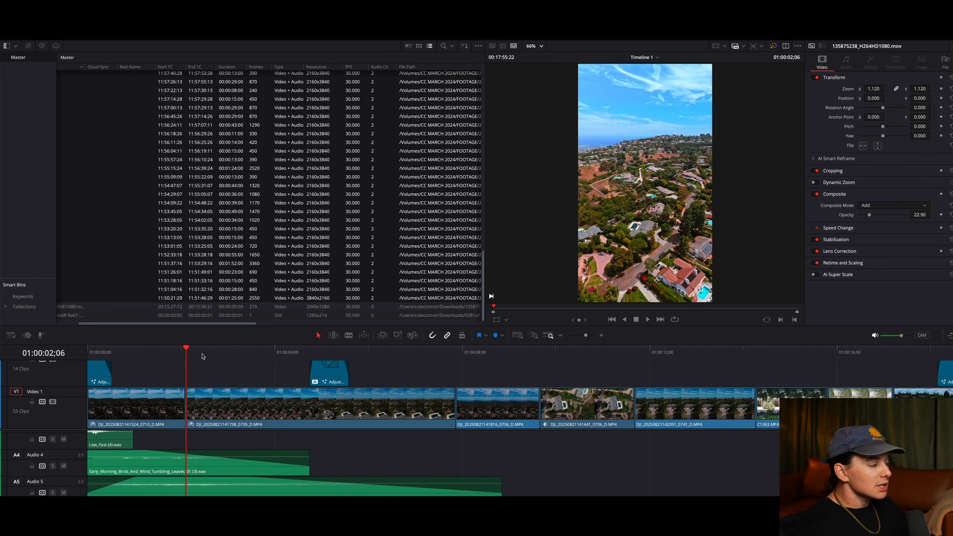
{"action": "left_click", "coordinate": [207, 350]}
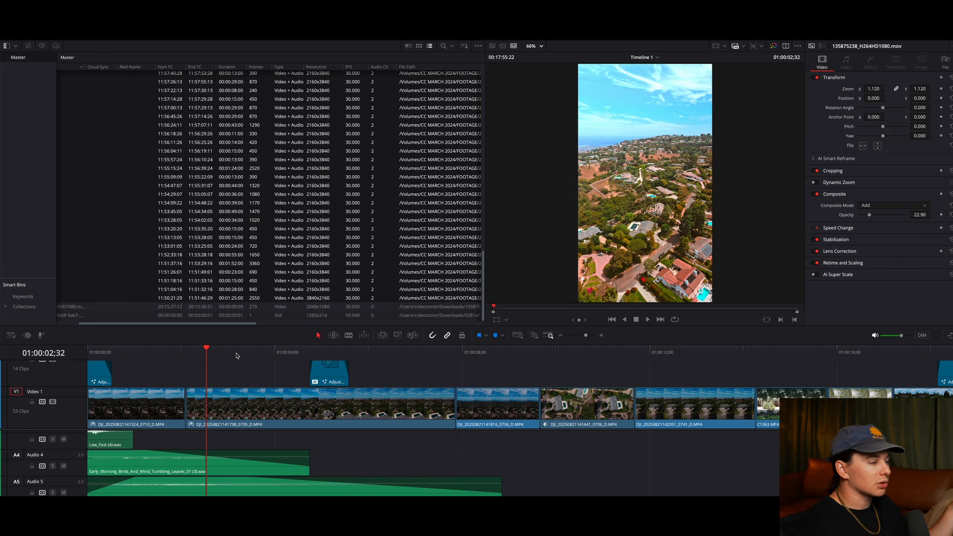
{"action": "left_click", "coordinate": [211, 350]}
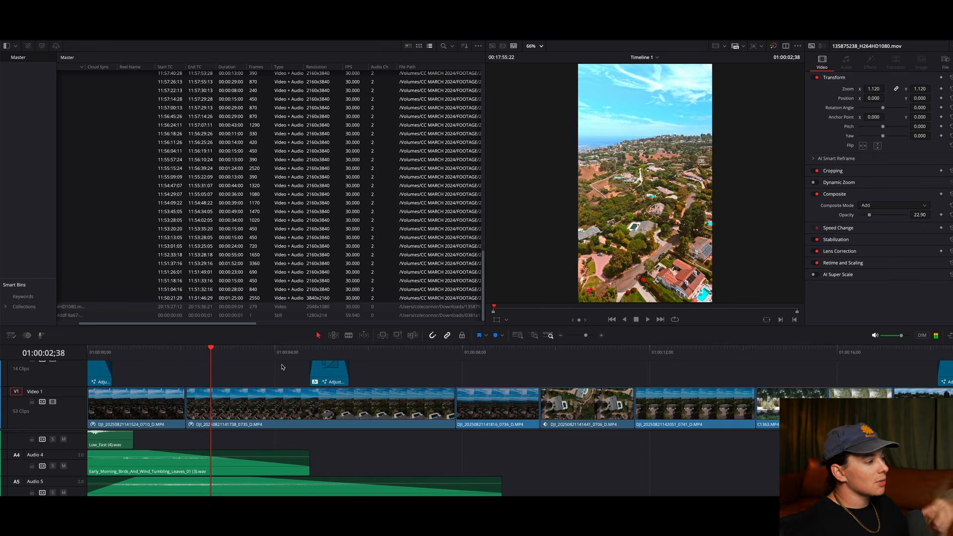
{"action": "key", "text": "space"}
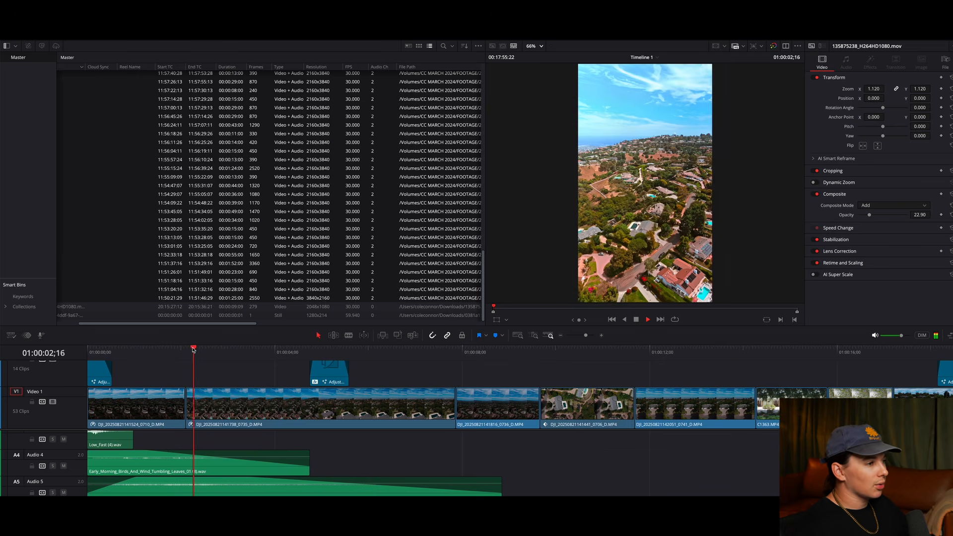
{"action": "key", "text": "space"}
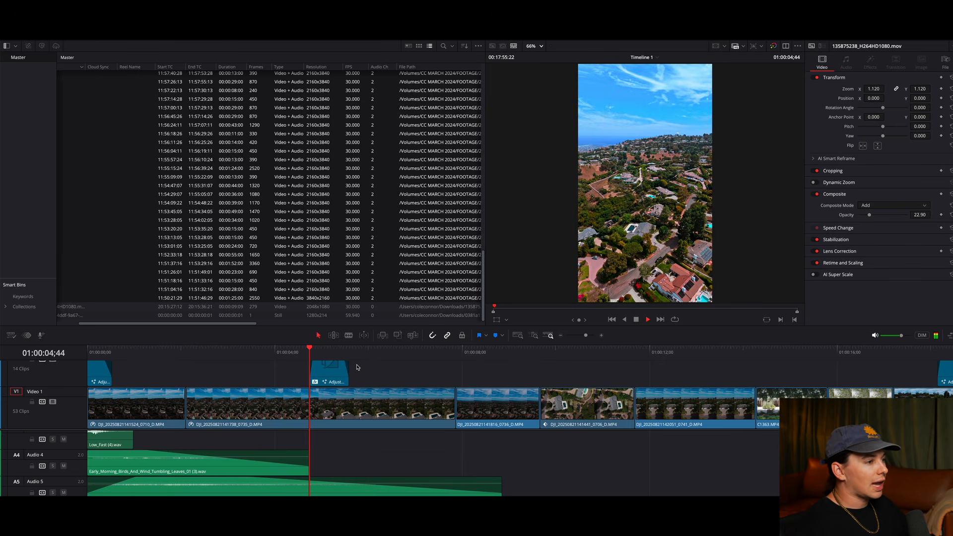
Step: Play the second drone clip's speed ramp under its adjustment clip and compare the footage before and after the ramp
{"action": "mouse_move", "coordinate": [321, 355]}
{"action": "left_mouse_down"}
{"action": "mouse_move", "coordinate": [313, 350]}
{"action": "mouse_move", "coordinate": [336, 347]}
{"action": "left_mouse_up"}
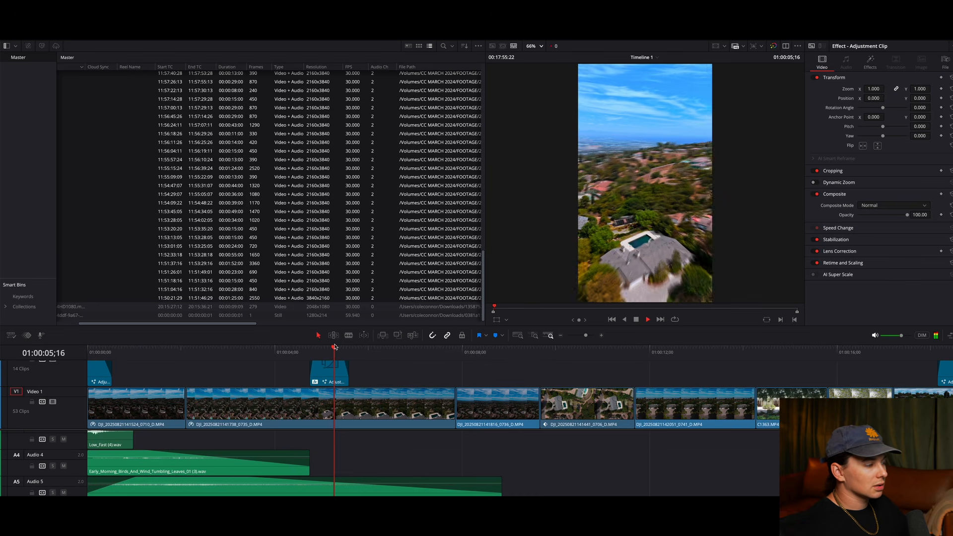
{"action": "key", "text": "space"}
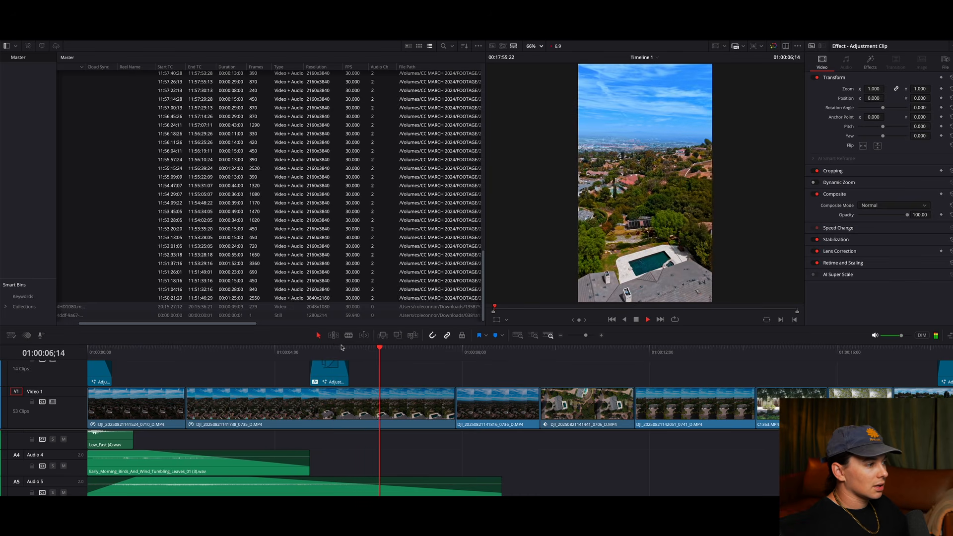
{"action": "key", "text": "space"}
{"action": "left_click", "coordinate": [243, 350]}
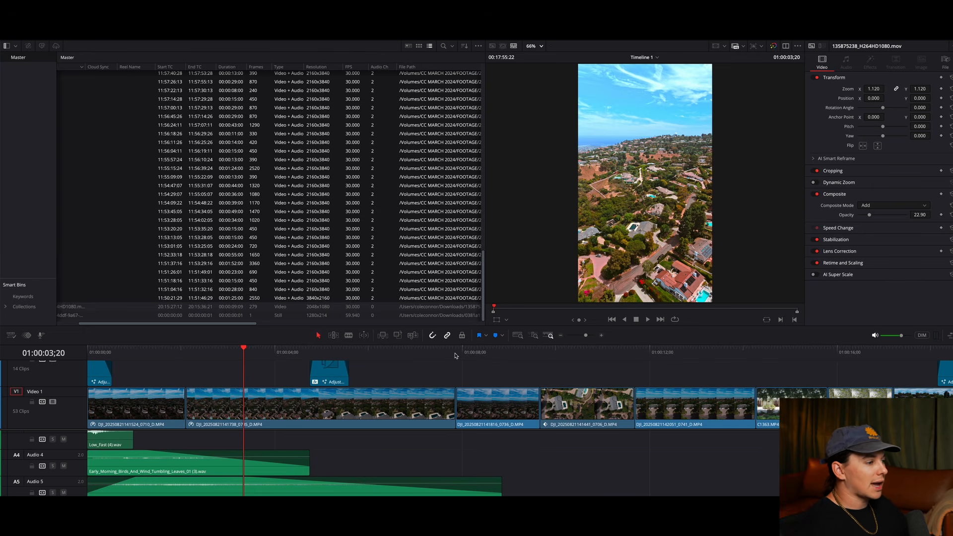
{"action": "key", "text": "space"}
{"action": "left_click", "coordinate": [429, 351]}
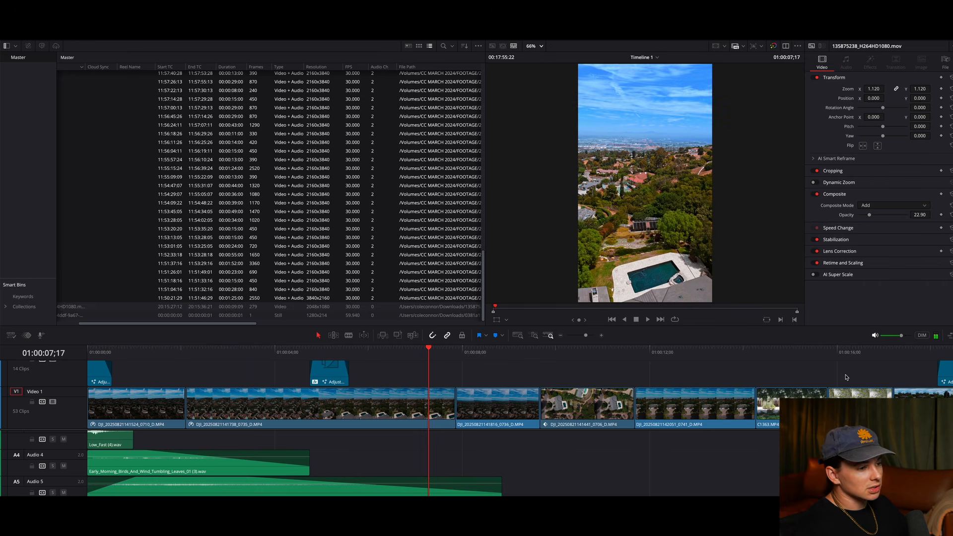
Step: Place the playhead on the second drone clip's speed ramp and examine the Mid_Tonal (1).wav sound effect beneath it
{"action": "scroll", "coordinate": [847, 378], "scroll_direction": "right", "scroll_amount": 5}
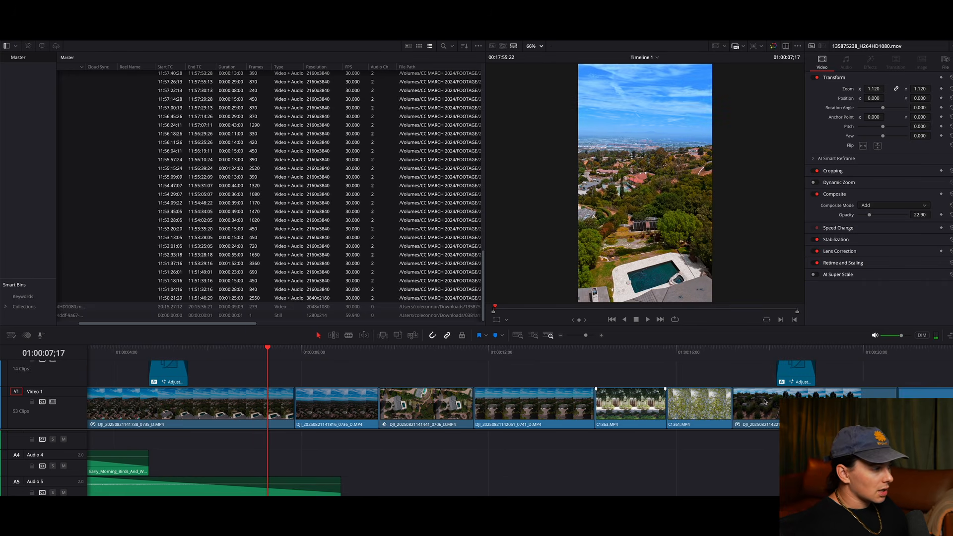
{"action": "scroll", "coordinate": [189, 456], "scroll_direction": "left", "scroll_amount": 5}
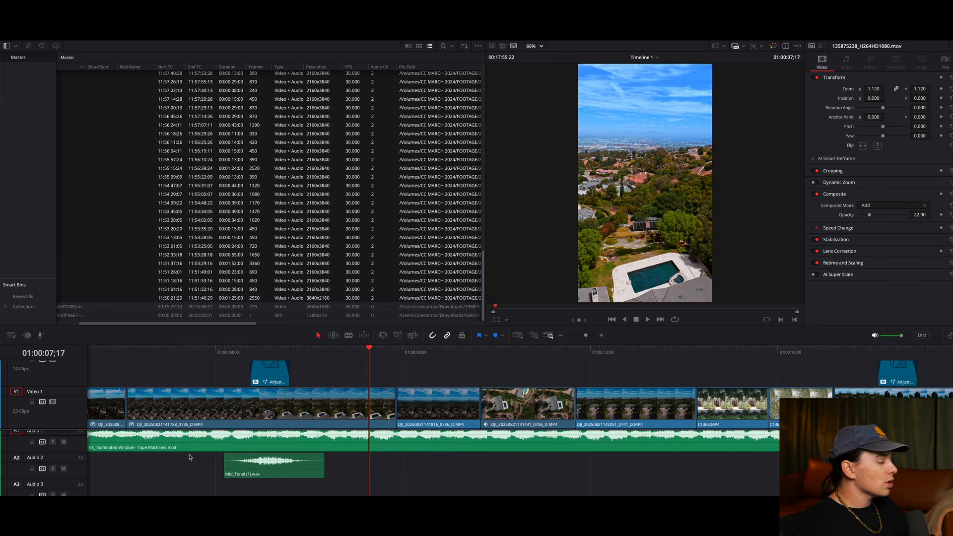
{"action": "left_click_drag", "start_coordinate": [318, 353], "coordinate": [325, 352]}
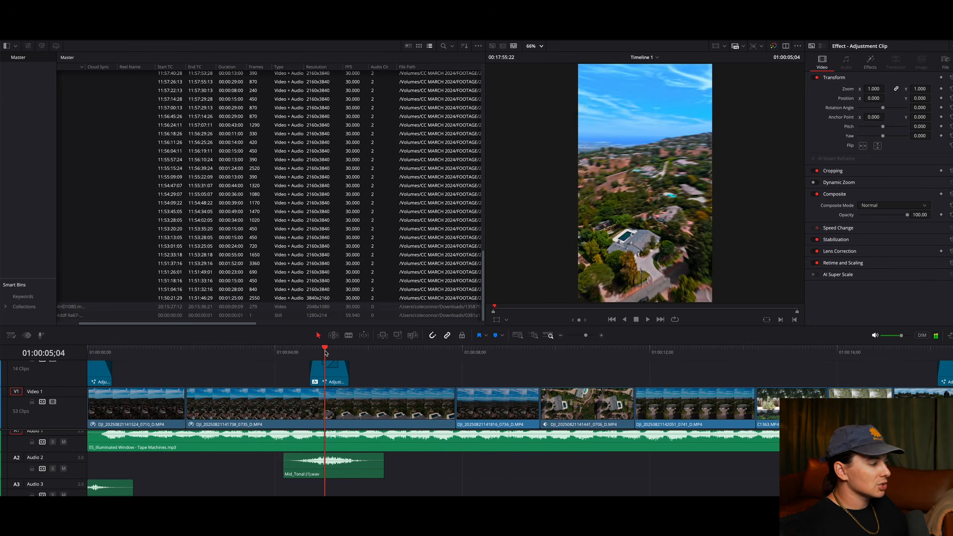
{"action": "scroll", "coordinate": [318, 468], "scroll_direction": "down", "scroll_amount": 1}
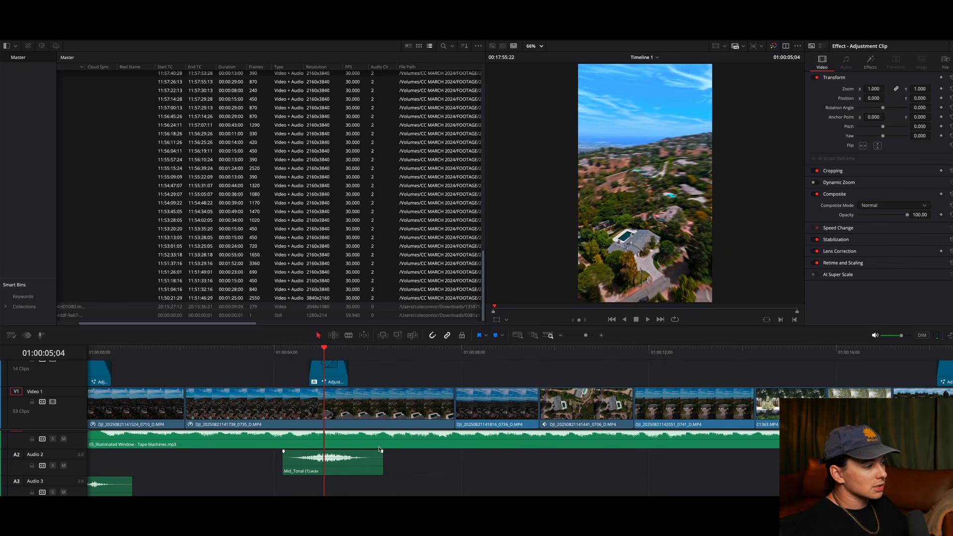
{"action": "scroll", "coordinate": [380, 449], "scroll_direction": "right", "scroll_amount": 10}
{"action": "left_click", "coordinate": [456, 353]}
{"action": "left_click_drag", "start_coordinate": [455, 353], "coordinate": [520, 357]}
{"action": "key", "text": "space"}
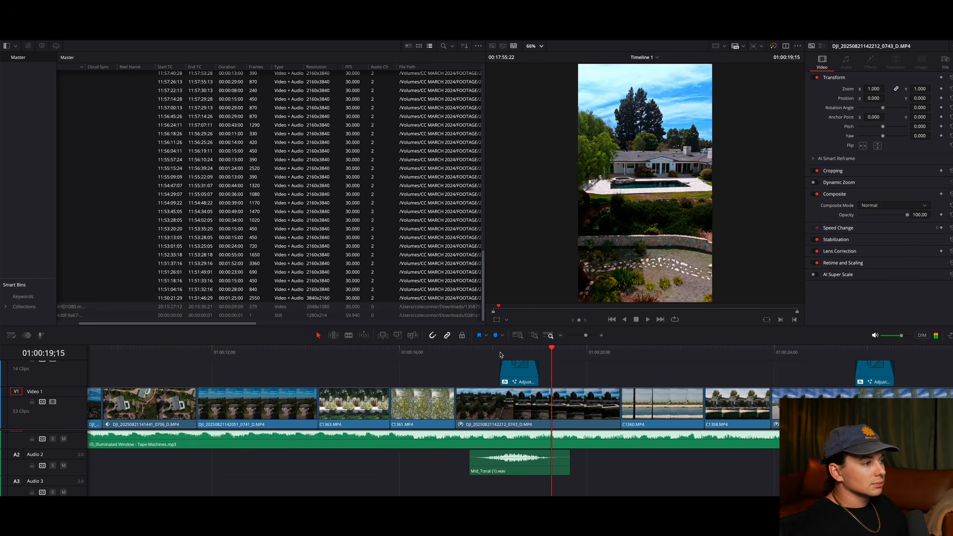
{"action": "left_click", "coordinate": [502, 355]}
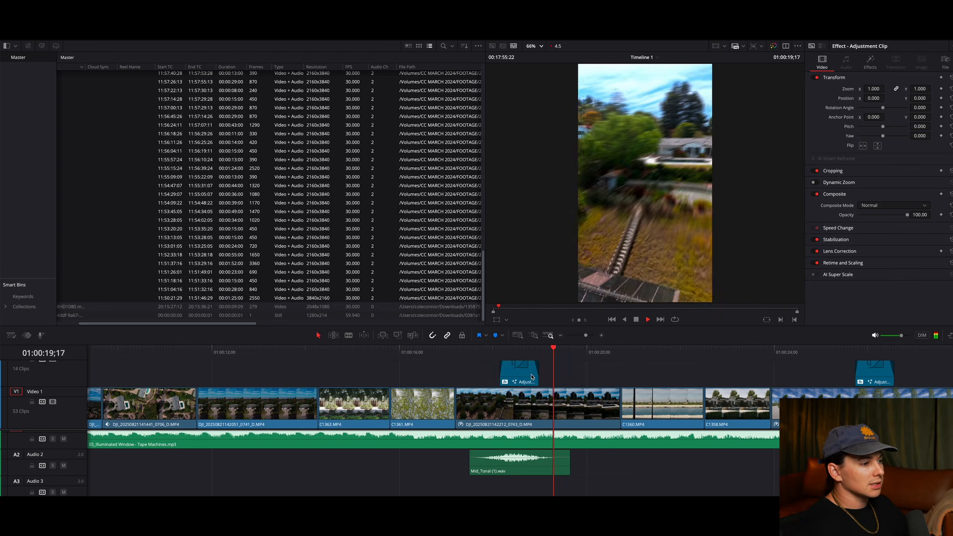
{"action": "key", "text": "space"}
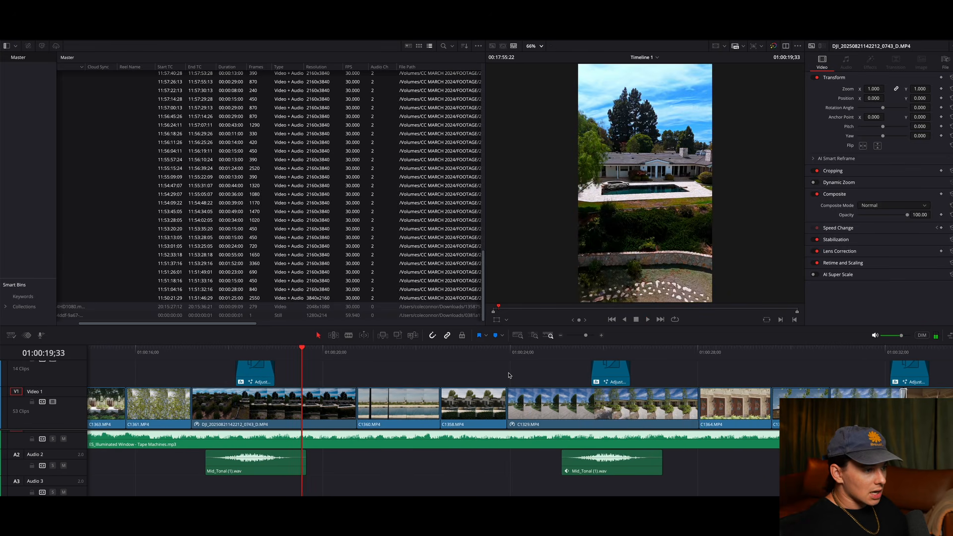
Step: Play the C1329.MP4 driveway clip through its adjustment clip to review its speed ramp
{"action": "left_click_drag", "start_coordinate": [513, 354], "coordinate": [462, 354]}
{"action": "key", "text": "space"}
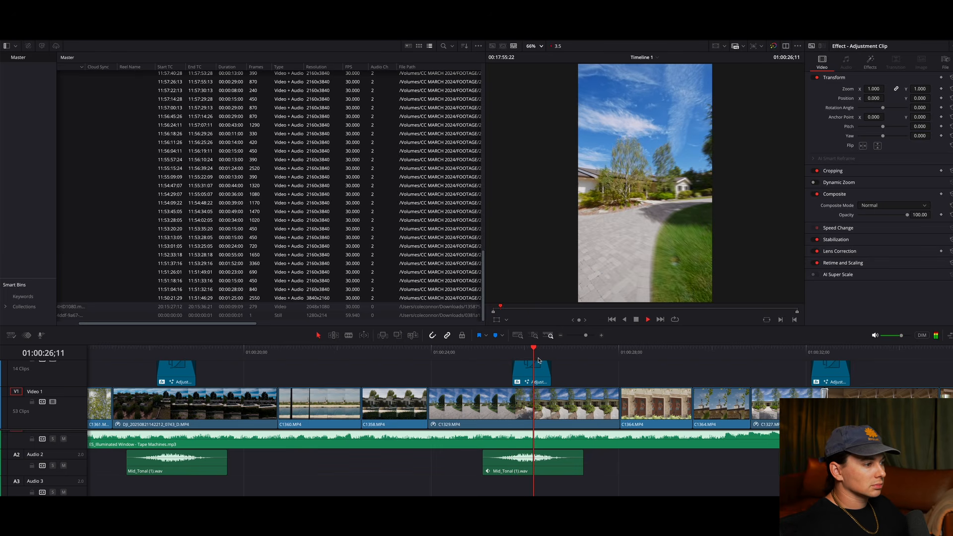
{"action": "key", "text": "space"}
Step: Search the effects for "clip" and add an Adjustment Clip to the Video 2 track after the second existing adjustment clip
{"action": "scroll", "coordinate": [374, 397], "scroll_direction": "left", "scroll_amount": 10}
{"action": "key", "text": "Home"}
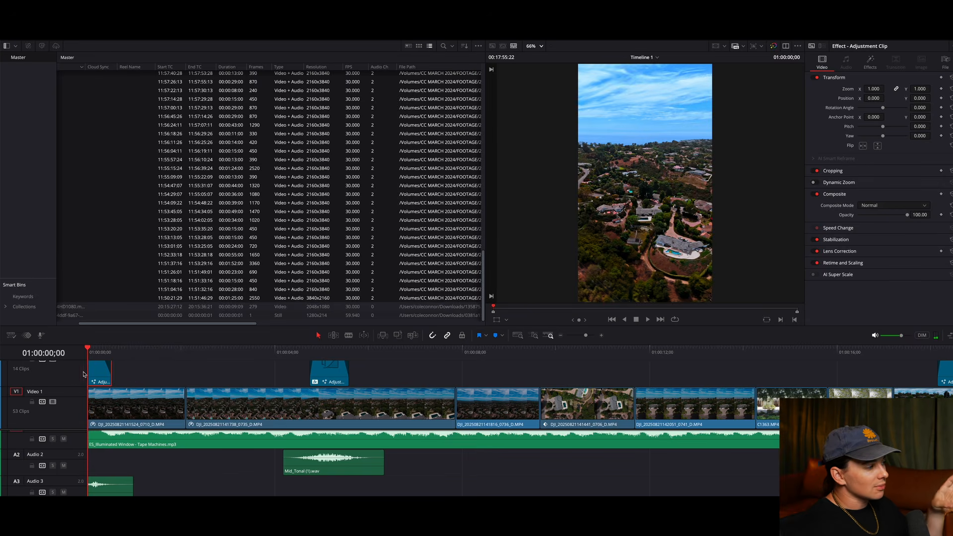
{"action": "left_click", "coordinate": [133, 374]}
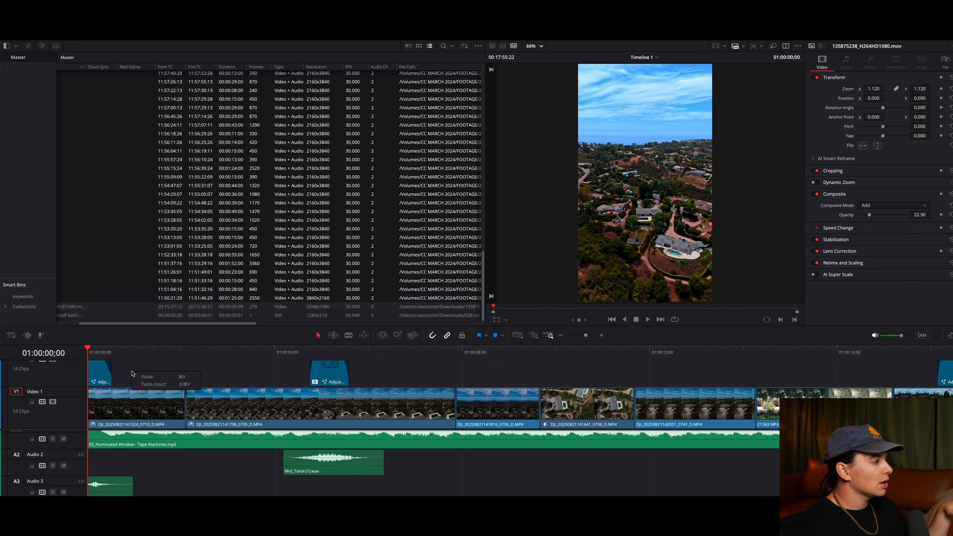
{"action": "left_click", "coordinate": [28, 45]}
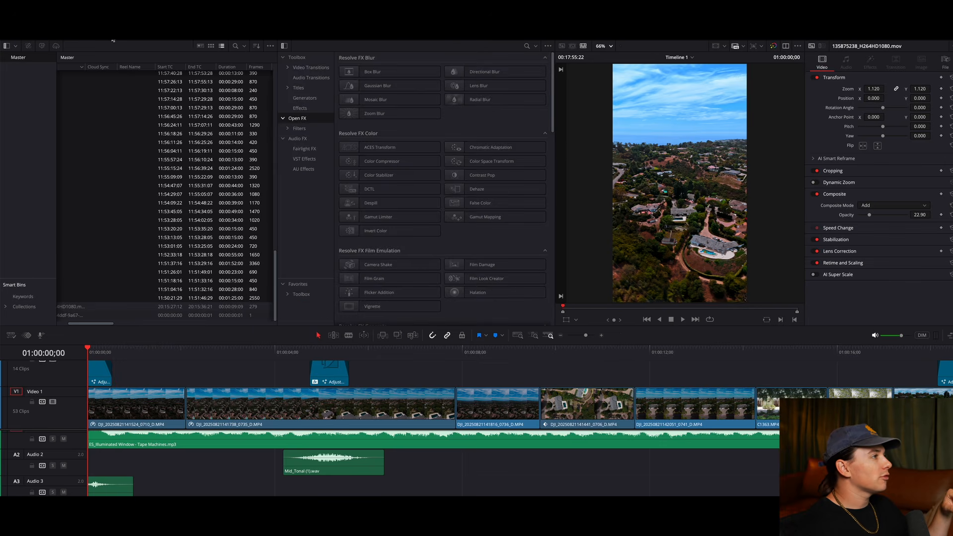
{"action": "left_click", "coordinate": [527, 46]}
{"action": "type", "text": "clip"}
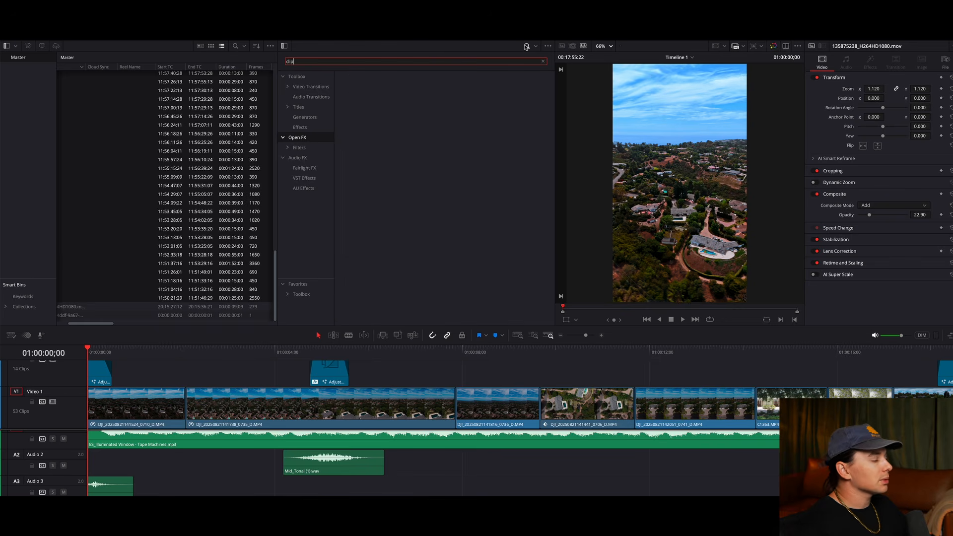
{"action": "left_click", "coordinate": [314, 79]}
{"action": "left_click_drag", "start_coordinate": [369, 94], "coordinate": [400, 359]}
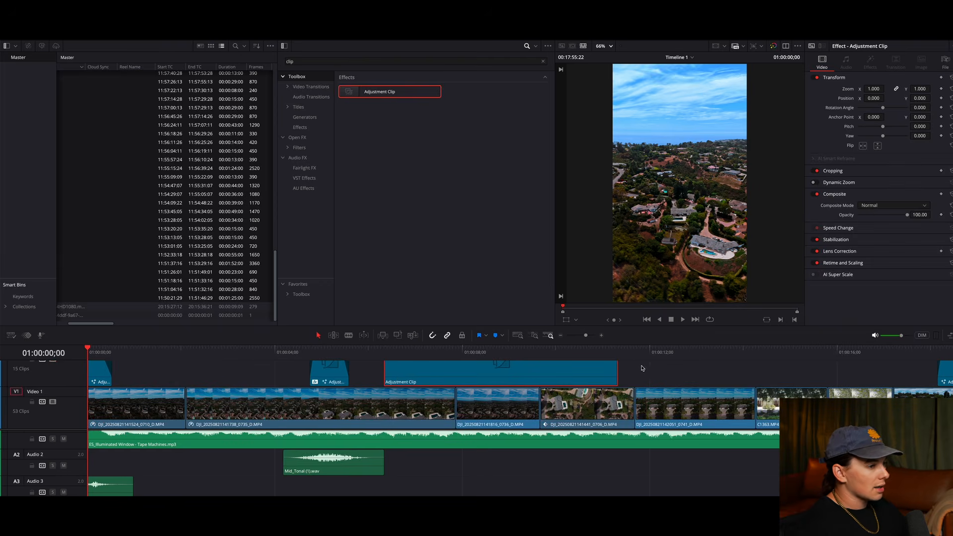
Step: Shorten the new adjustment clip on Video 2 to about 3 seconds, and put the playhead over it at 01:00:06;56
{"action": "left_click", "coordinate": [642, 368]}
{"action": "scroll", "coordinate": [640, 377], "scroll_direction": "up", "scroll_amount": 5}
{"action": "left_click", "coordinate": [631, 390]}
{"action": "scroll", "coordinate": [480, 386], "scroll_direction": "down", "scroll_amount": 4}
{"action": "left_click", "coordinate": [413, 353]}
{"action": "scroll", "coordinate": [421, 385], "scroll_direction": "up", "scroll_amount": 4}
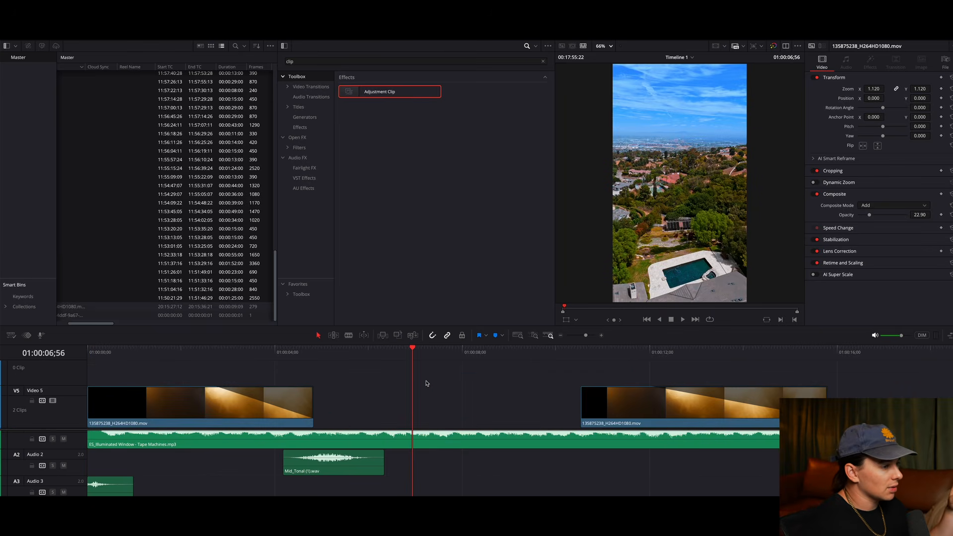
{"action": "scroll", "coordinate": [424, 383], "scroll_direction": "down", "scroll_amount": 2}
{"action": "scroll", "coordinate": [426, 380], "scroll_direction": "down", "scroll_amount": 3}
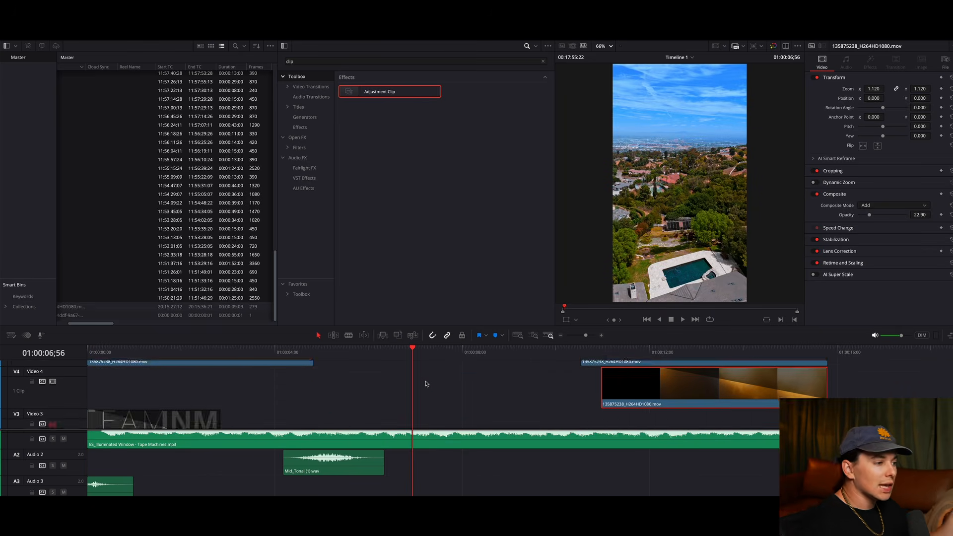
{"action": "left_click", "coordinate": [439, 421]}
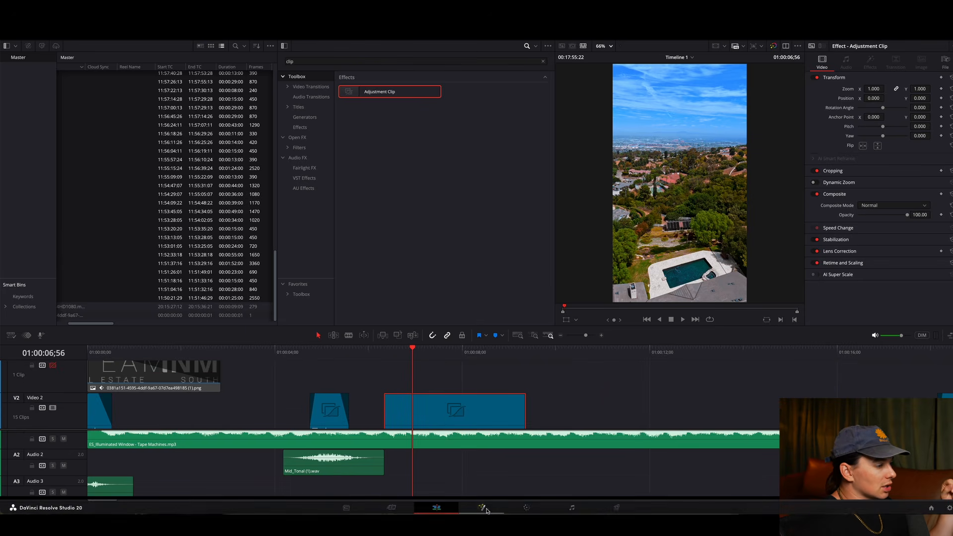
Step: Add a Resolve FX Motion Blur tool to the new adjustment clip's Fusion composition, then return to the timeline
{"action": "left_click", "coordinate": [483, 507]}
{"action": "mouse_move", "coordinate": [223, 306]}
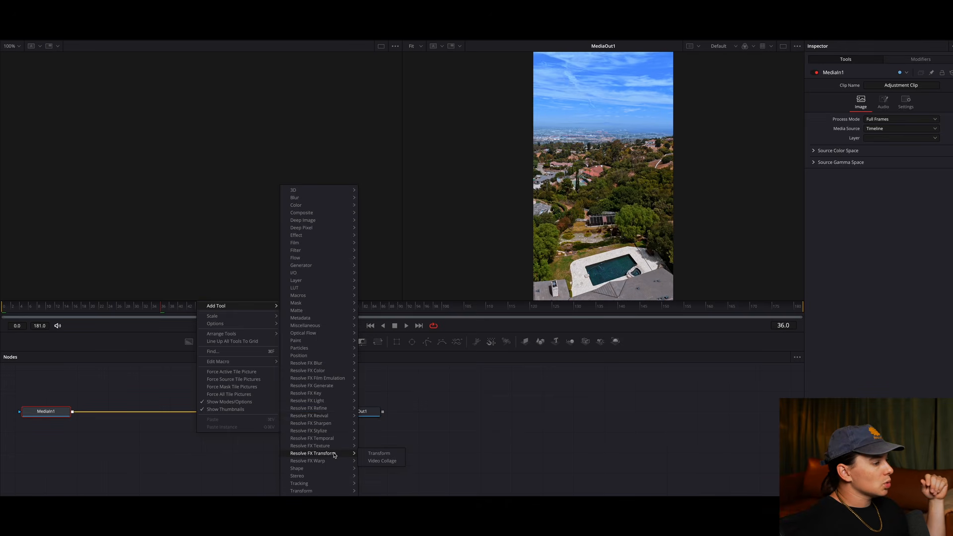
{"action": "mouse_move", "coordinate": [336, 440]}
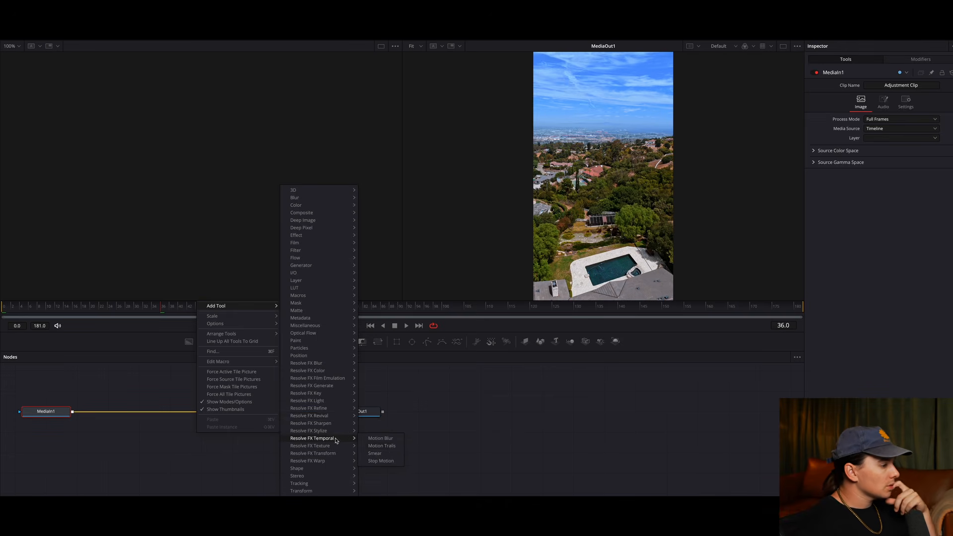
{"action": "left_click", "coordinate": [380, 439]}
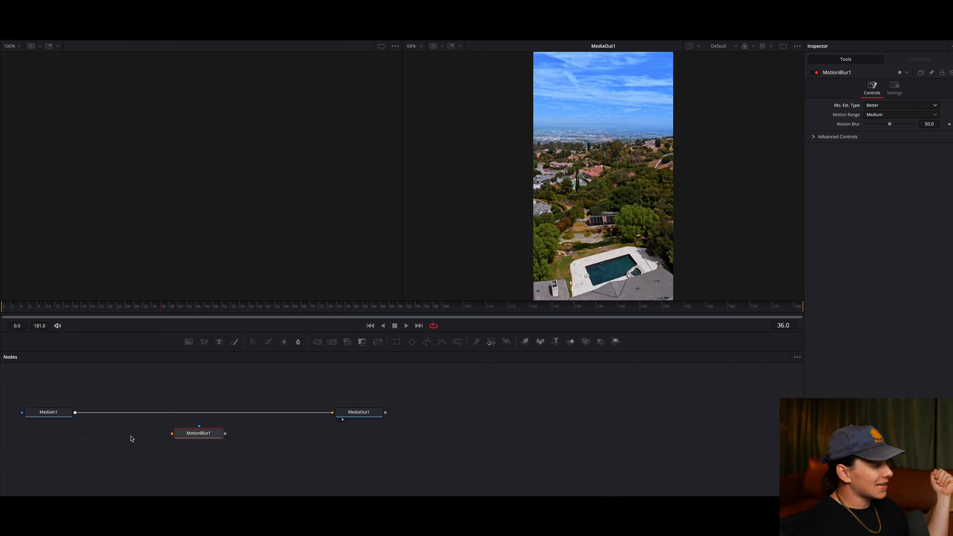
{"action": "mouse_move", "coordinate": [330, 415]}
{"action": "left_mouse_down"}
{"action": "mouse_move", "coordinate": [174, 437]}
{"action": "mouse_move", "coordinate": [333, 414]}
{"action": "left_mouse_up"}
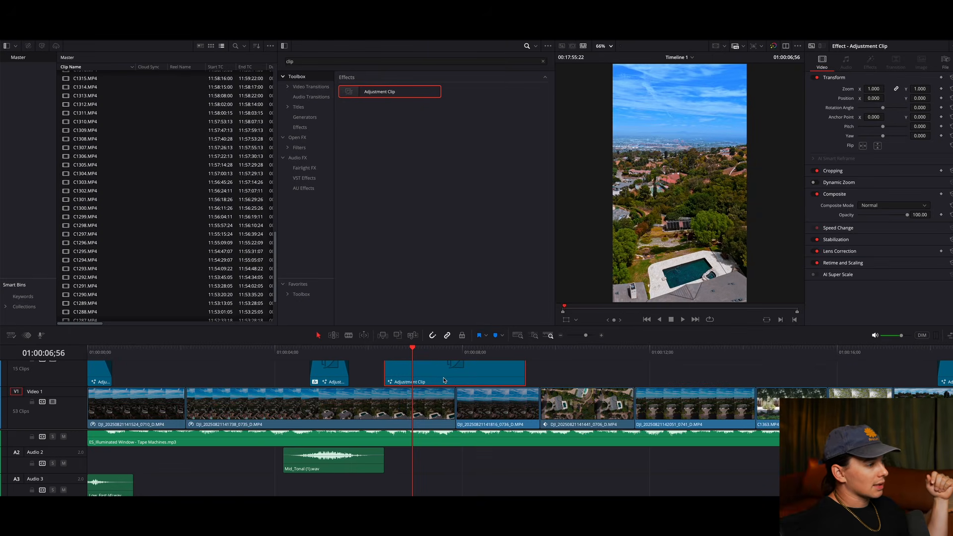
Step: Delete the new adjustment clip, select the first adjustment clip on Video 2, and put the playhead at 01:00:00;12
{"action": "left_click", "coordinate": [113, 352]}
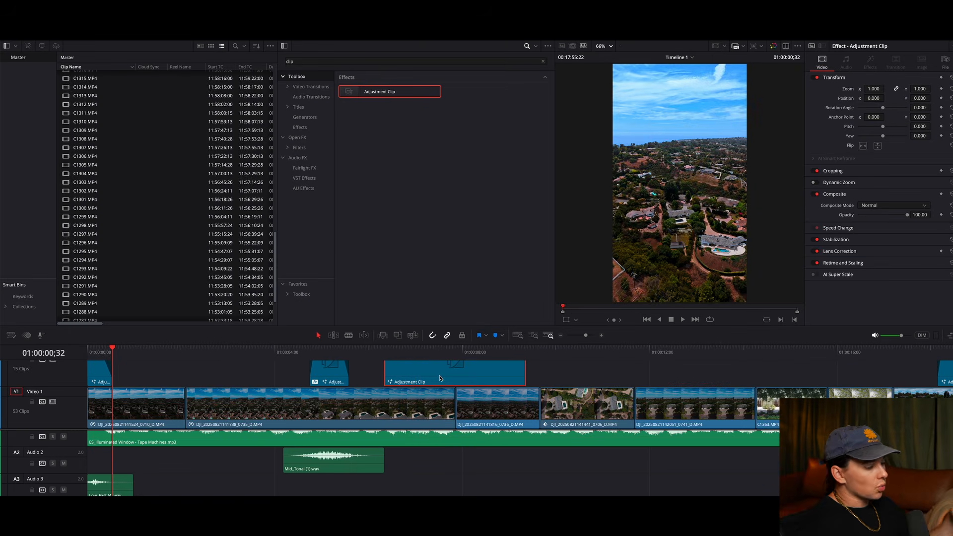
{"action": "key", "text": "Delete"}
{"action": "left_click", "coordinate": [96, 370]}
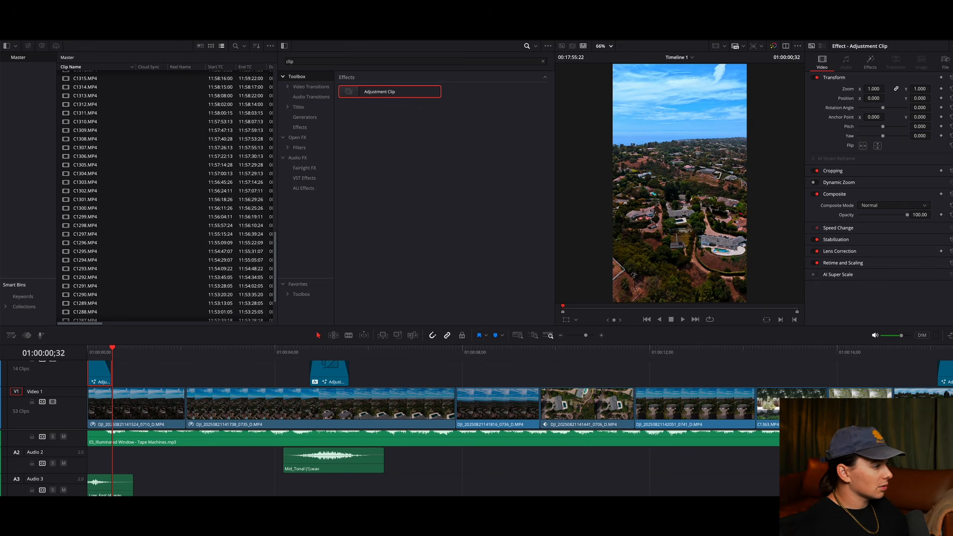
{"action": "left_click", "coordinate": [97, 352]}
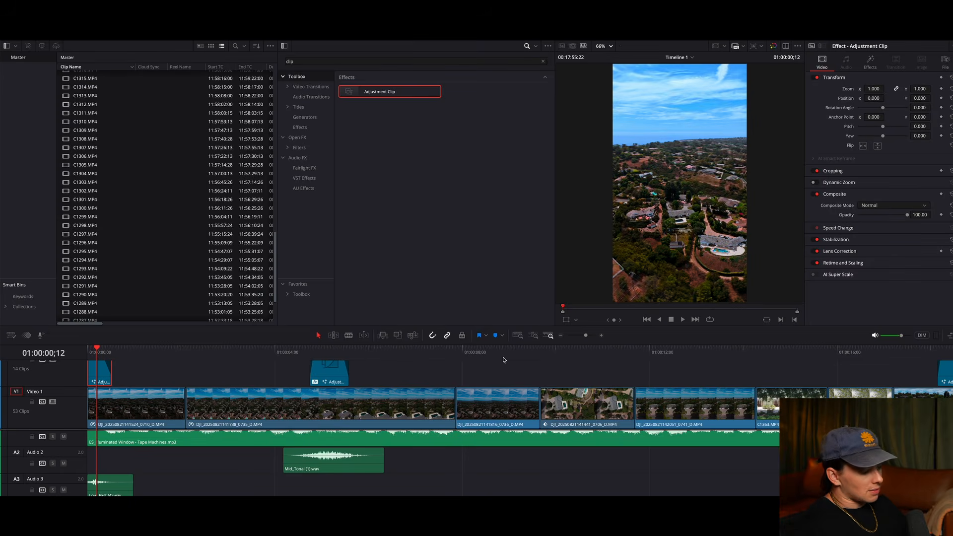
Step: Look over the adjustment clips along the whole timeline and examine the transition frames from 01:00:32;07 to 01:00:32;19
{"action": "scroll", "coordinate": [504, 359], "scroll_direction": "down", "scroll_amount": 2}
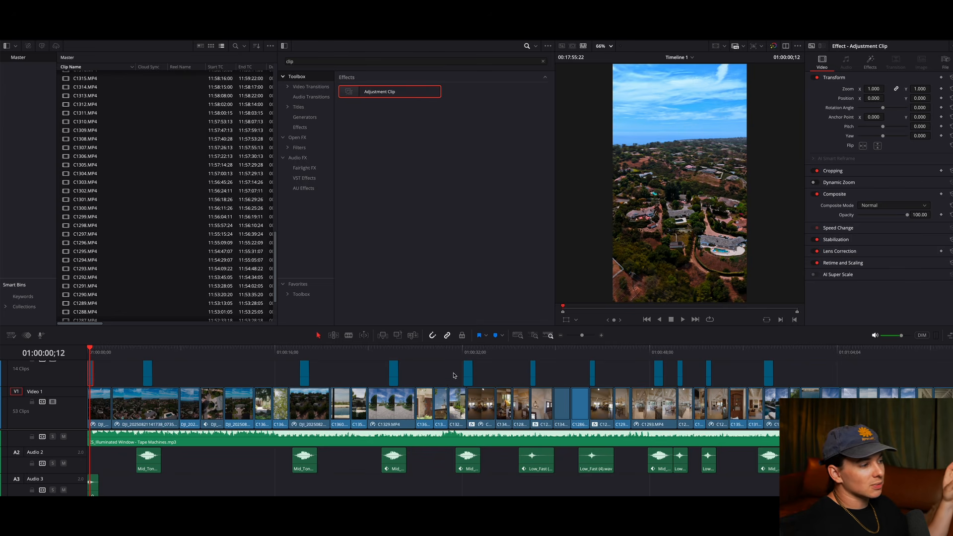
{"action": "left_click", "coordinate": [464, 352]}
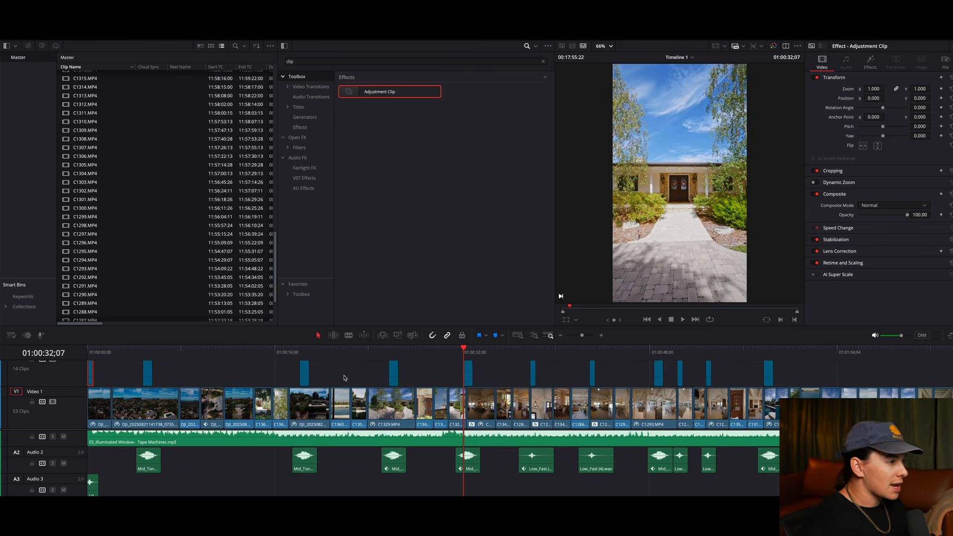
{"action": "key", "text": "super+equal"}
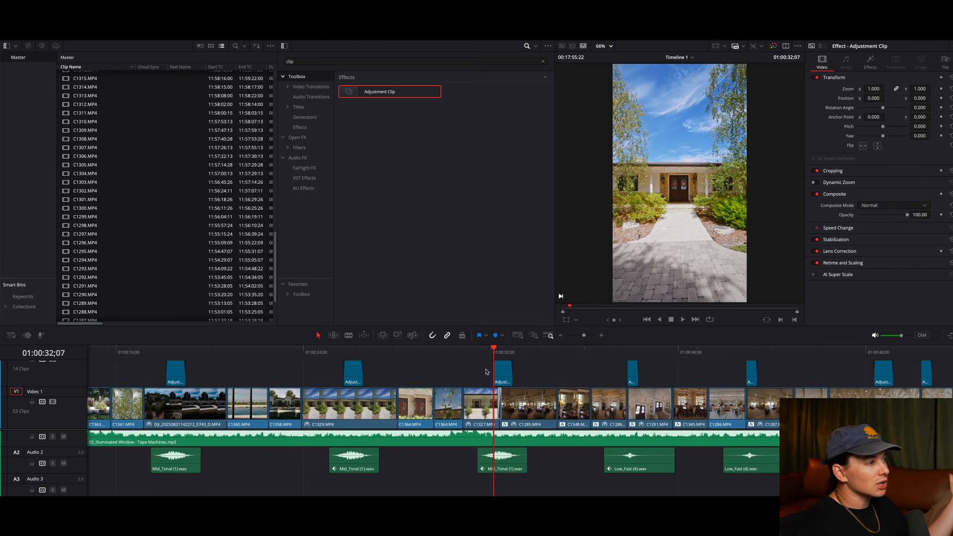
{"action": "left_click", "coordinate": [498, 359]}
{"action": "scroll", "coordinate": [126, 365], "scroll_direction": "left", "scroll_amount": 8}
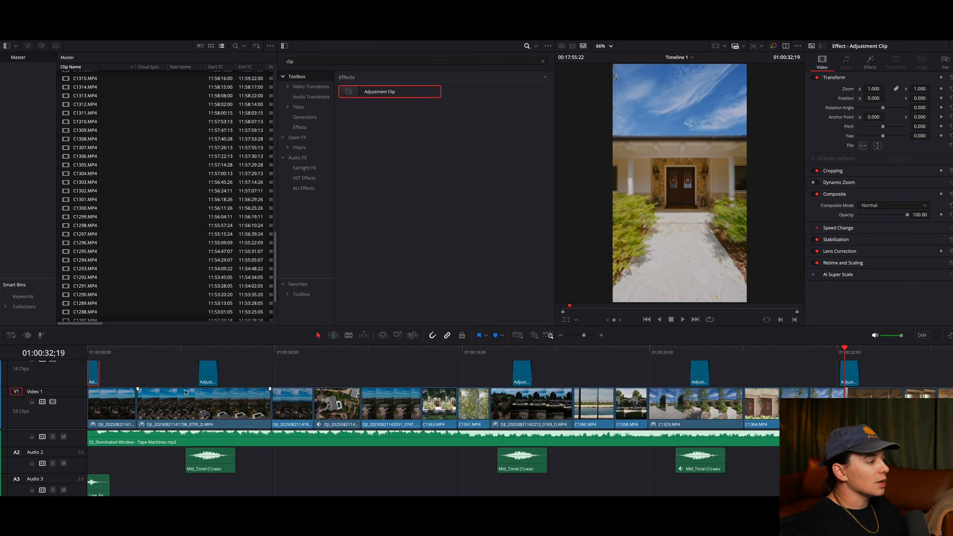
{"action": "left_click", "coordinate": [93, 352]}
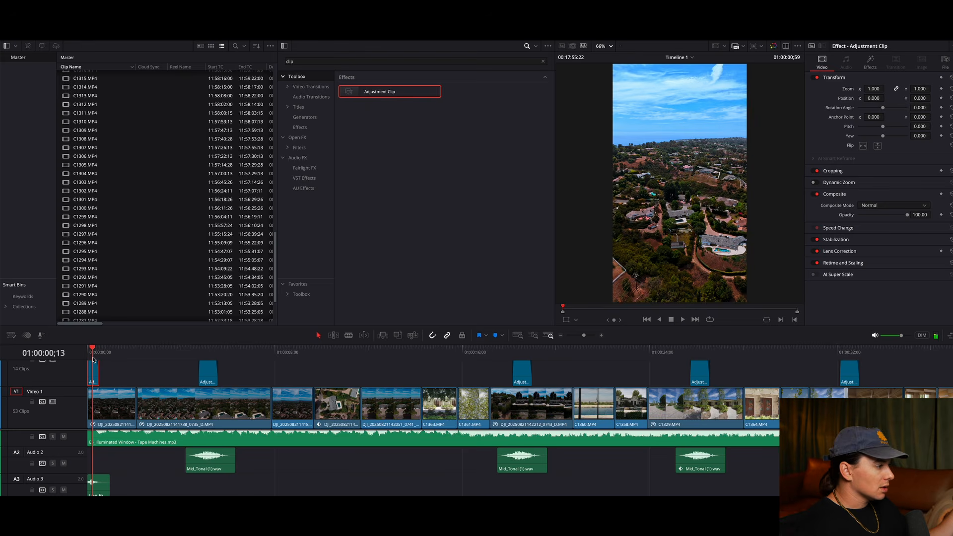
{"action": "scroll", "coordinate": [93, 358], "scroll_direction": "up", "scroll_amount": 5}
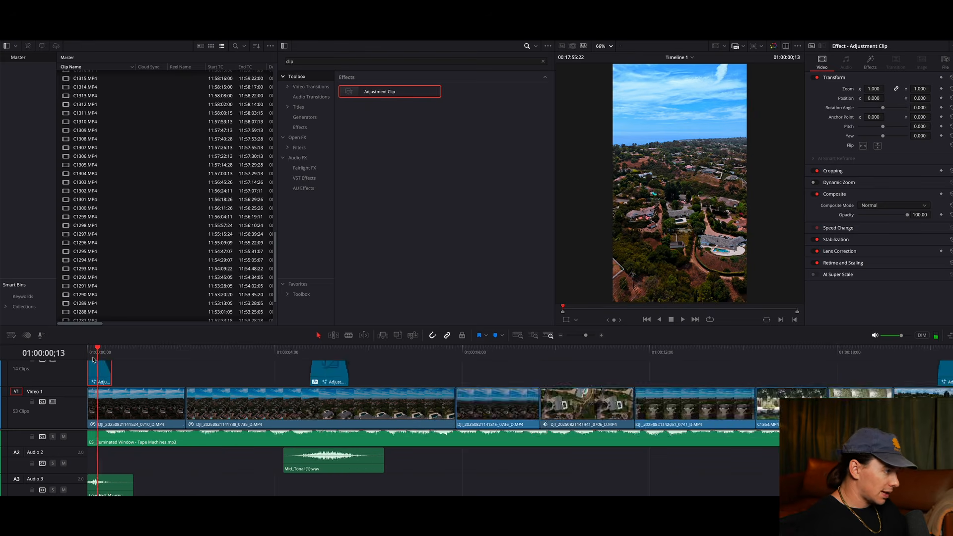
{"action": "left_click", "coordinate": [169, 402]}
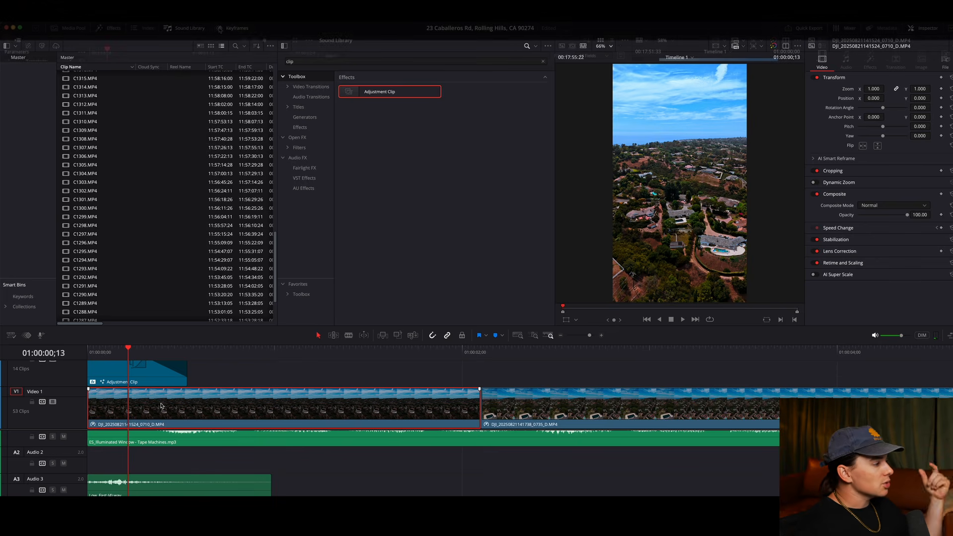
{"action": "left_click", "coordinate": [226, 28]}
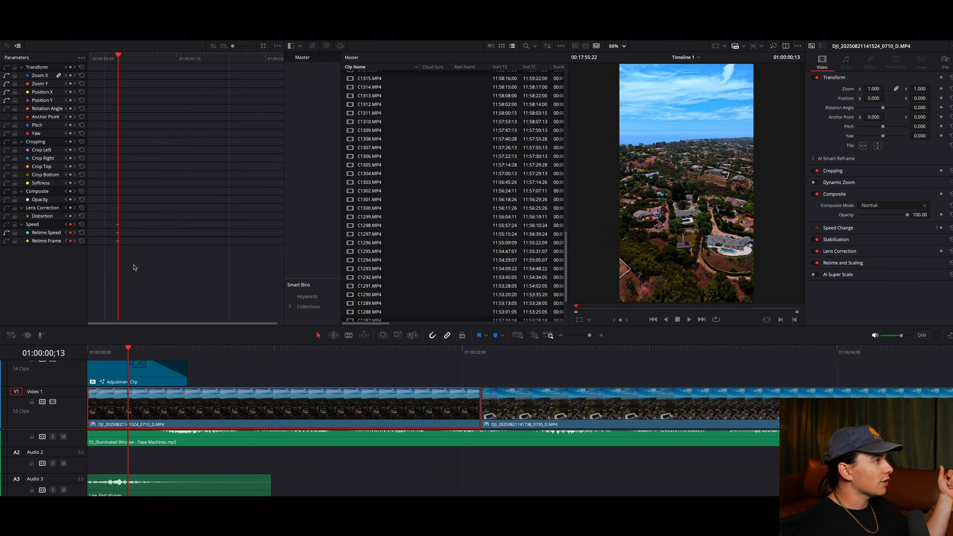
{"action": "left_click", "coordinate": [8, 46]}
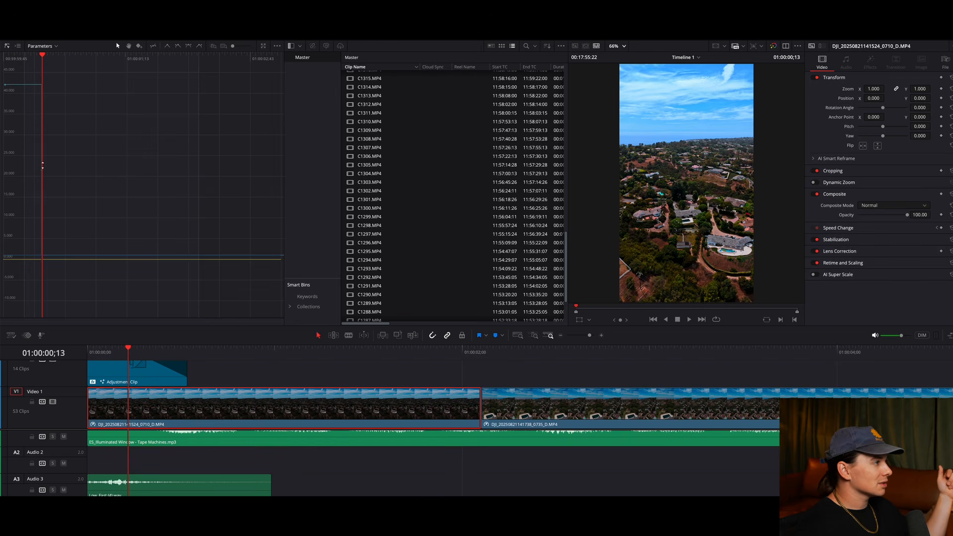
Step: Smooth the clip's Retime Speed keyframe into an eased curve and lengthen its handles for a gradual slowdown
{"action": "left_click", "coordinate": [43, 171]}
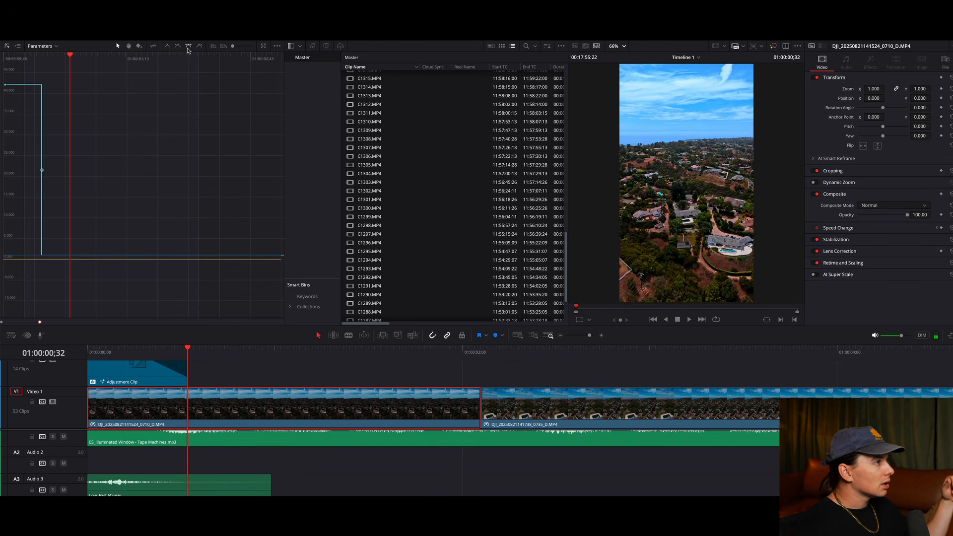
{"action": "left_click", "coordinate": [188, 49]}
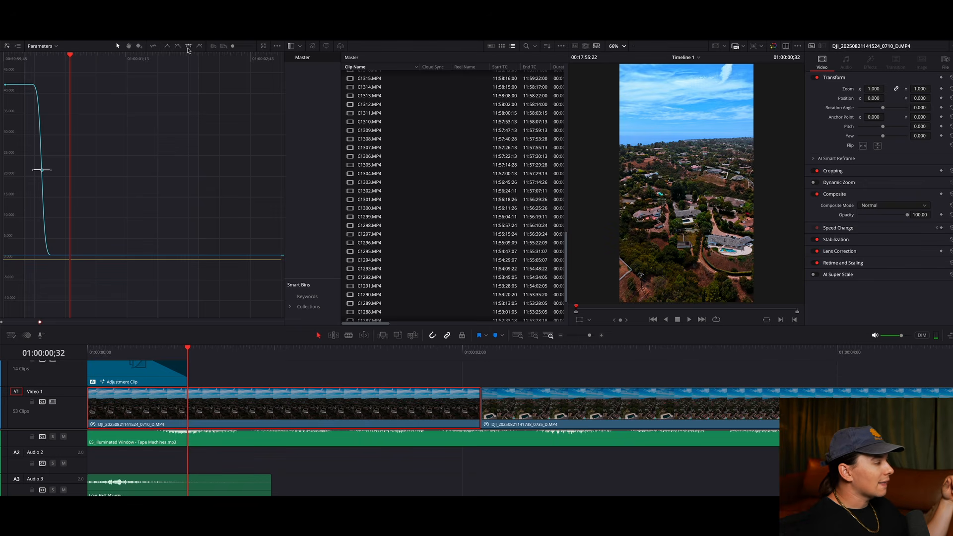
{"action": "left_click_drag", "start_coordinate": [50, 171], "coordinate": [82, 175]}
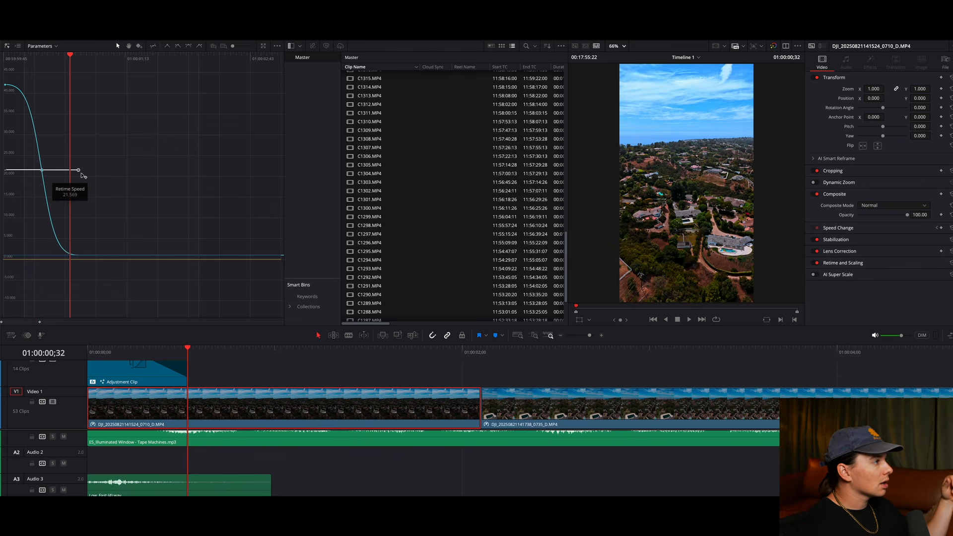
Step: Play the opening clip's speed ramp to preview the smoothed curve under its adjustment clip
{"action": "left_click", "coordinate": [109, 354]}
{"action": "key", "text": "space"}
{"action": "key", "text": "space"}
Step: Disable the Video 2 track and replay the opening from the start to judge the ramp without its adjustment clip
{"action": "left_click", "coordinate": [184, 361]}
{"action": "scroll", "coordinate": [54, 376], "scroll_direction": "up", "scroll_amount": 1}
{"action": "left_click", "coordinate": [53, 372]}
{"action": "key", "text": "Home"}
{"action": "key", "text": "space"}
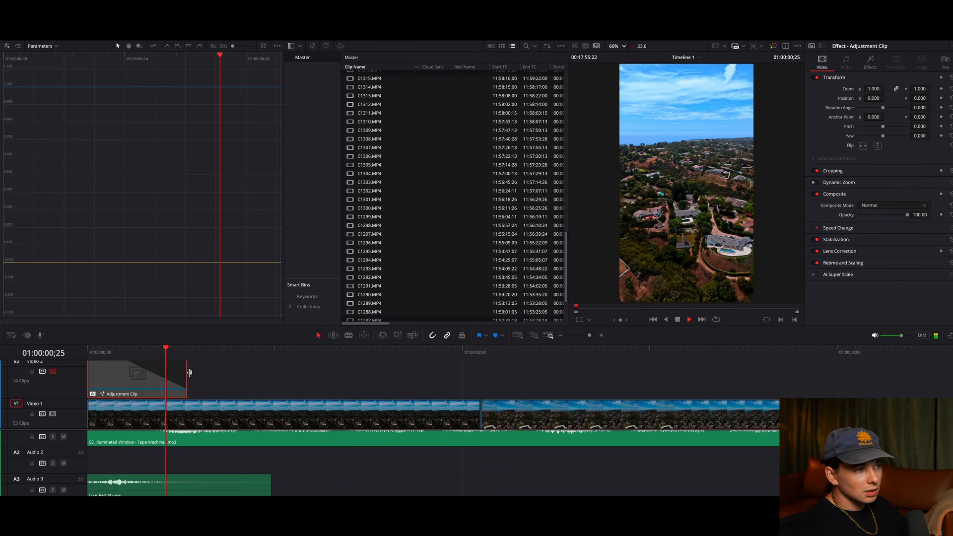
{"action": "left_click", "coordinate": [146, 350]}
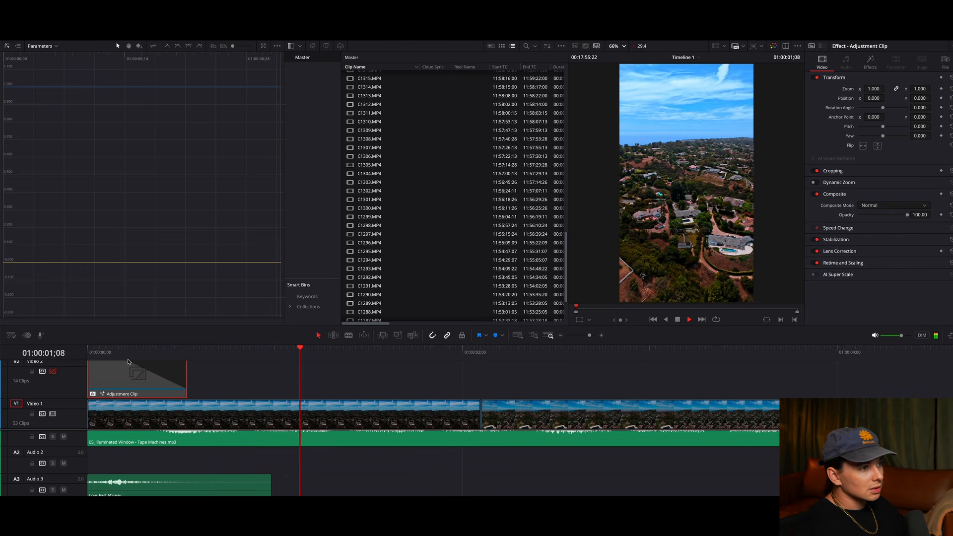
{"action": "key", "text": "space"}
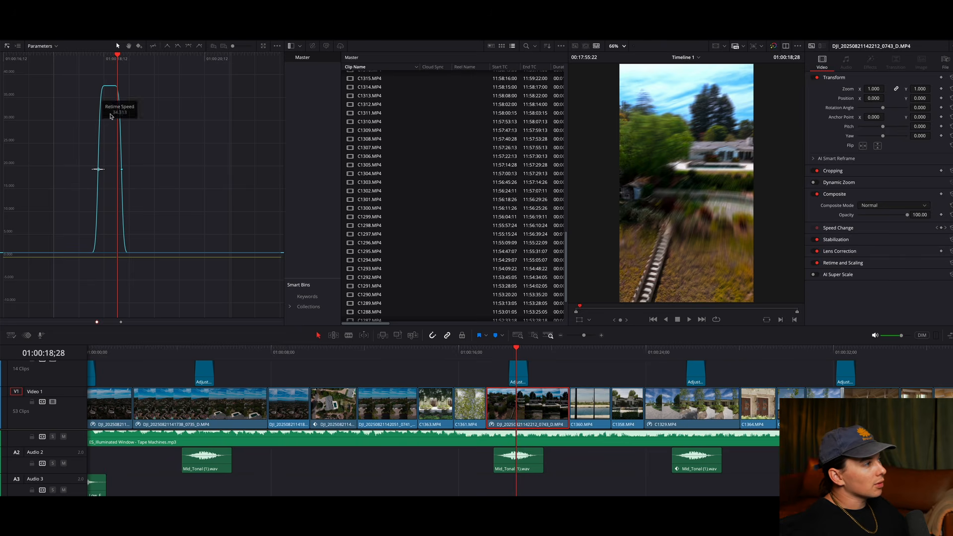
{"action": "left_click", "coordinate": [99, 169]}
{"action": "left_click", "coordinate": [99, 169]}
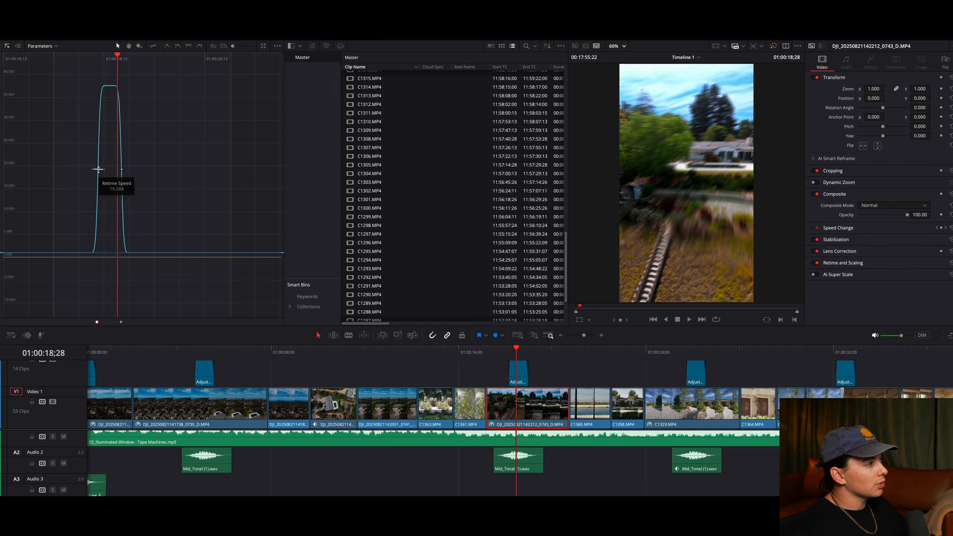
{"action": "left_click_drag", "start_coordinate": [102, 169], "coordinate": [133, 171]}
{"action": "left_click", "coordinate": [122, 169]}
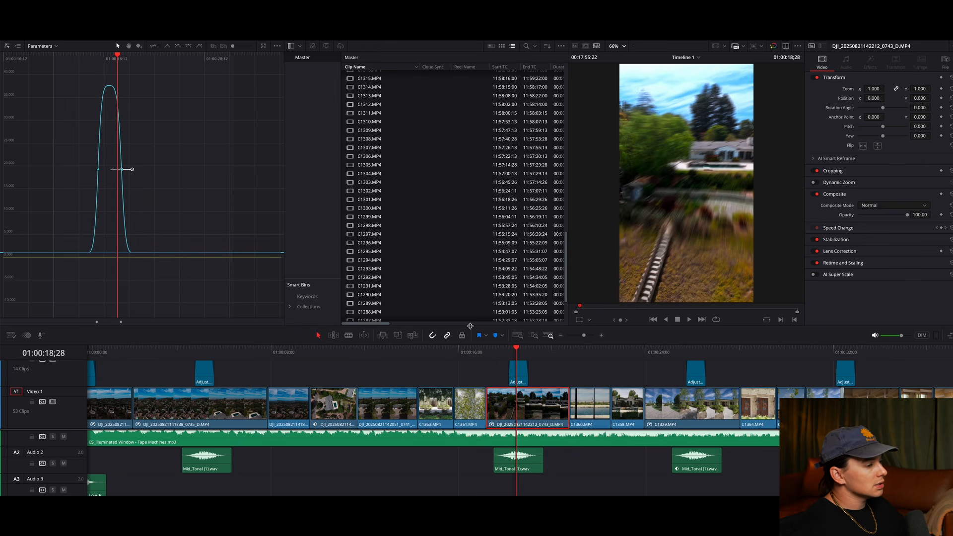
{"action": "left_click", "coordinate": [491, 352]}
{"action": "key", "text": "space"}
{"action": "key", "text": "space"}
Step: Disable the Video 2 track to play the same ramp without blur, and re-enable the track for comparison
{"action": "scroll", "coordinate": [75, 381], "scroll_direction": "up", "scroll_amount": 2}
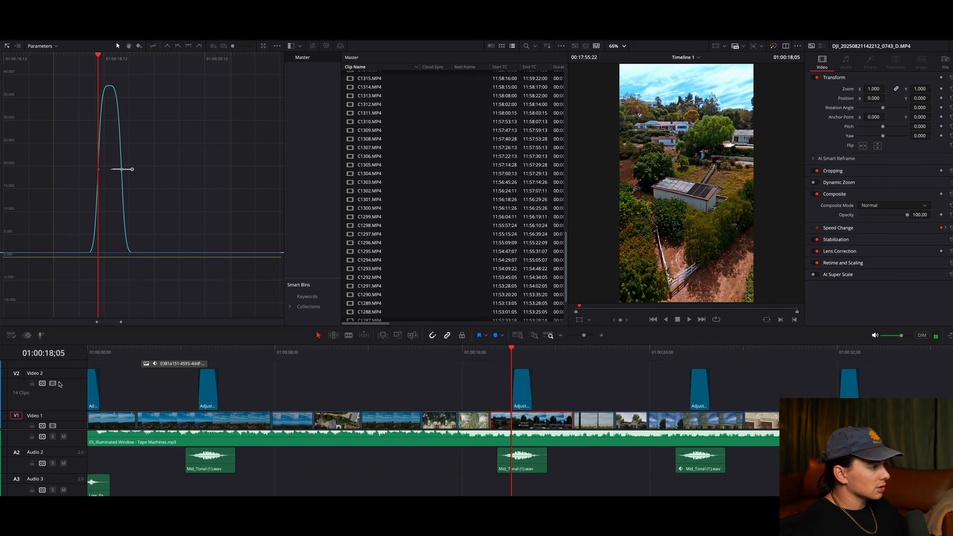
{"action": "left_click", "coordinate": [53, 384]}
{"action": "key", "text": "space"}
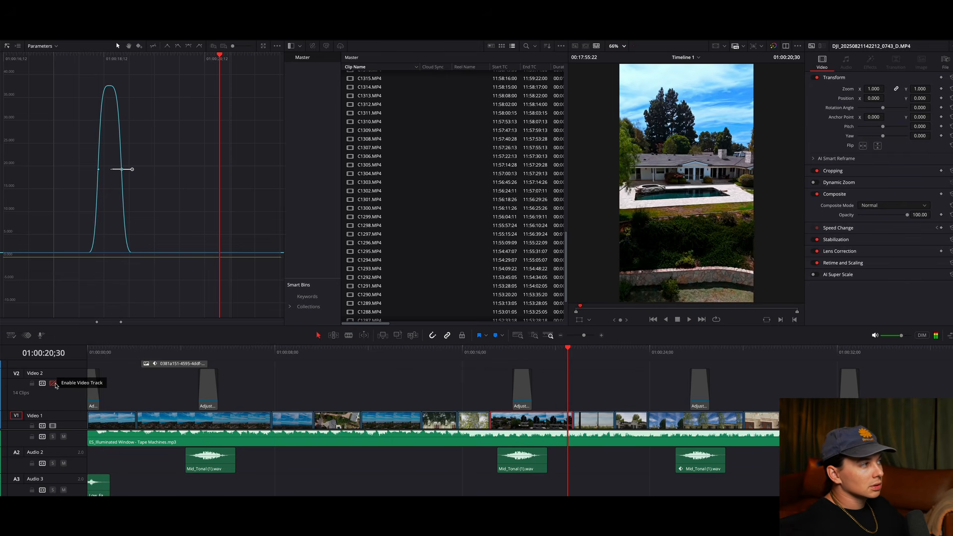
{"action": "left_click", "coordinate": [53, 384]}
{"action": "left_click", "coordinate": [514, 353]}
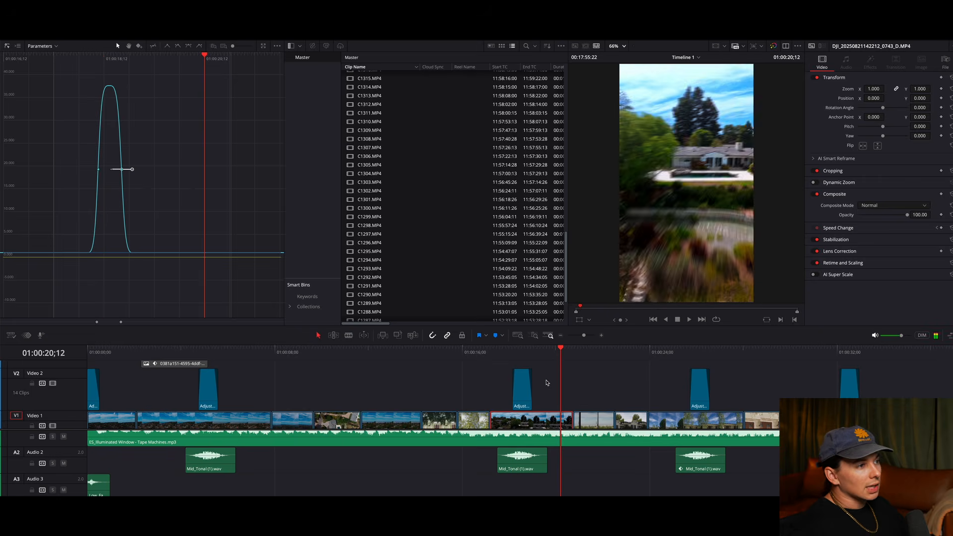
{"action": "scroll", "coordinate": [546, 381], "scroll_direction": "down", "scroll_amount": 2}
{"action": "left_click", "coordinate": [531, 356]}
{"action": "left_click", "coordinate": [531, 356]}
{"action": "key", "text": "ctrl+equal"}
{"action": "key", "text": "ctrl+equal"}
{"action": "key", "text": "ctrl+equal"}
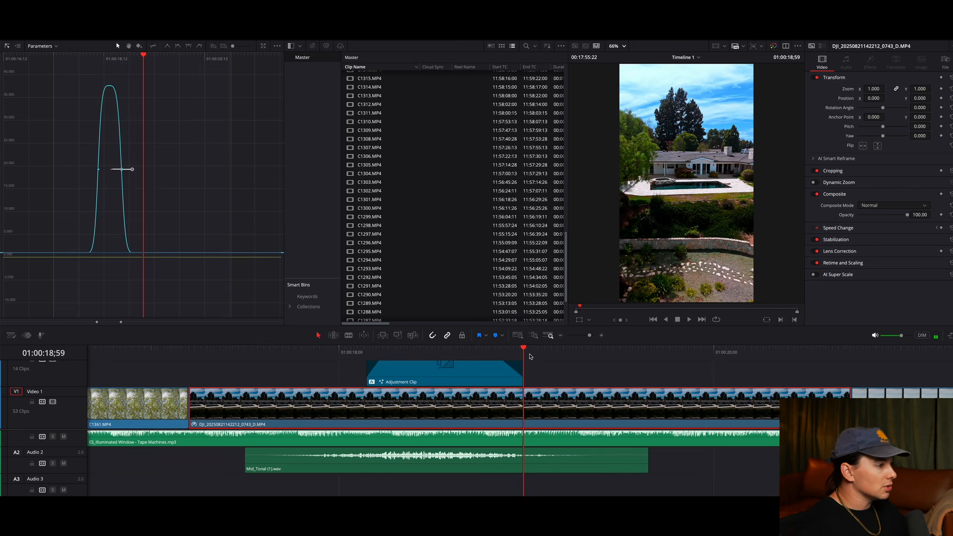
{"action": "left_click_drag", "start_coordinate": [482, 355], "coordinate": [464, 370]}
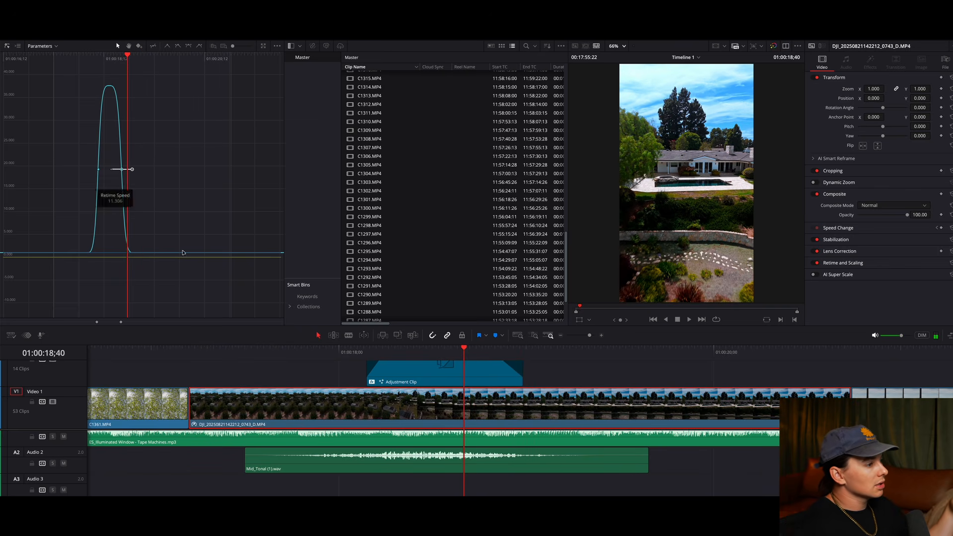
{"action": "left_click_drag", "start_coordinate": [504, 367], "coordinate": [540, 347]}
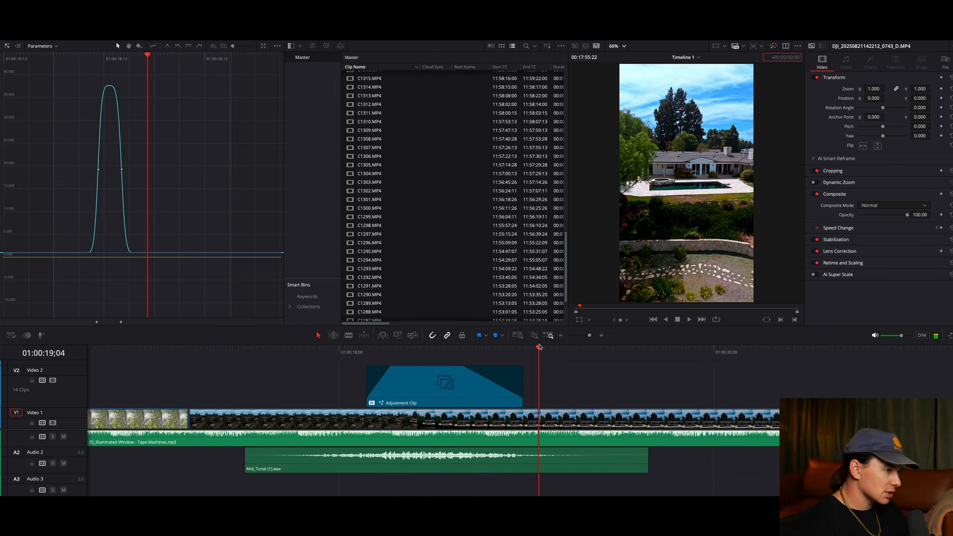
Step: Put the playhead at 01:00:31;57, just before the adjustment clip over the C1327.MP4 to C1285.MP4 transition
{"action": "key", "text": "ctrl+minus"}
{"action": "scroll", "coordinate": [542, 387], "scroll_direction": "right", "scroll_amount": 2}
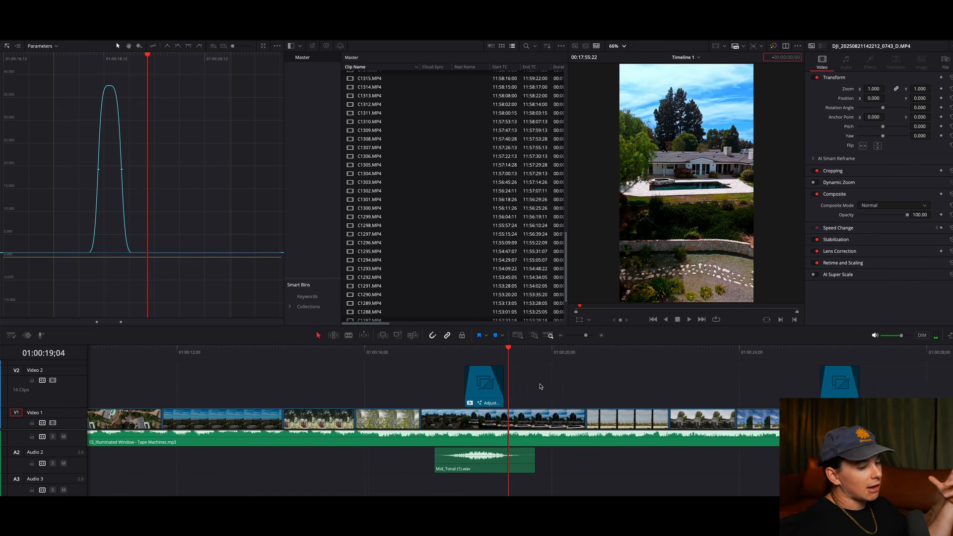
{"action": "scroll", "coordinate": [541, 387], "scroll_direction": "down", "scroll_amount": 2}
{"action": "scroll", "coordinate": [540, 386], "scroll_direction": "right", "scroll_amount": 10}
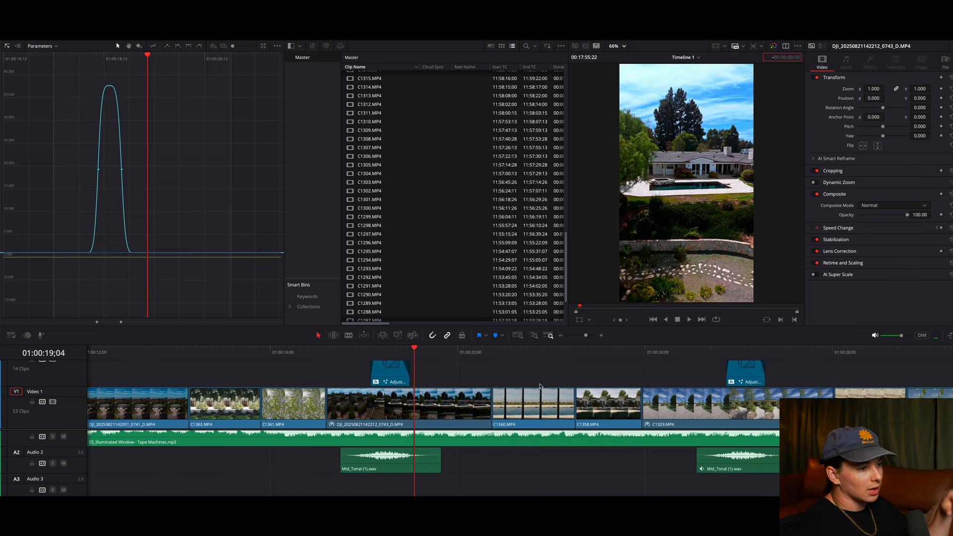
{"action": "scroll", "coordinate": [300, 357], "scroll_direction": "left", "scroll_amount": 3}
{"action": "left_click", "coordinate": [303, 355]}
{"action": "scroll", "coordinate": [559, 363], "scroll_direction": "right", "scroll_amount": 5}
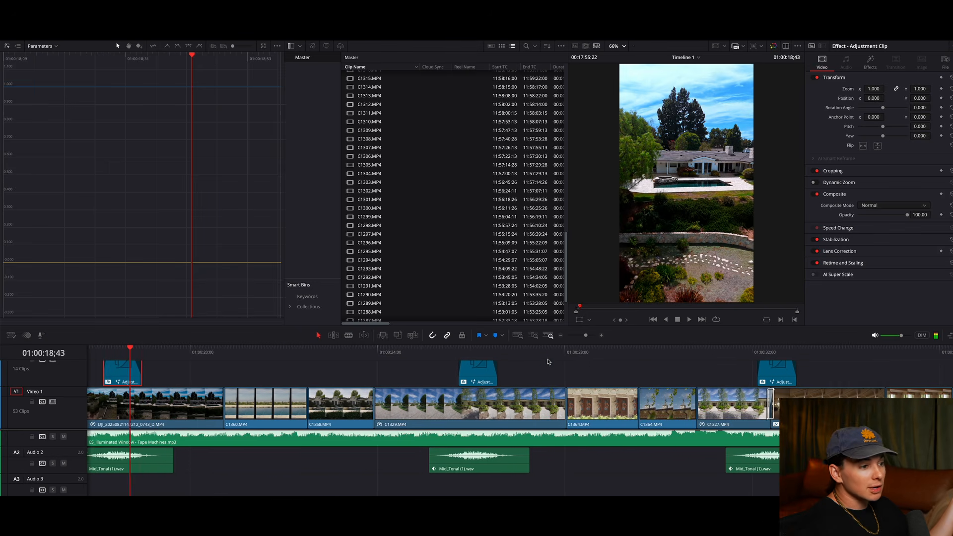
{"action": "left_click", "coordinate": [717, 352]}
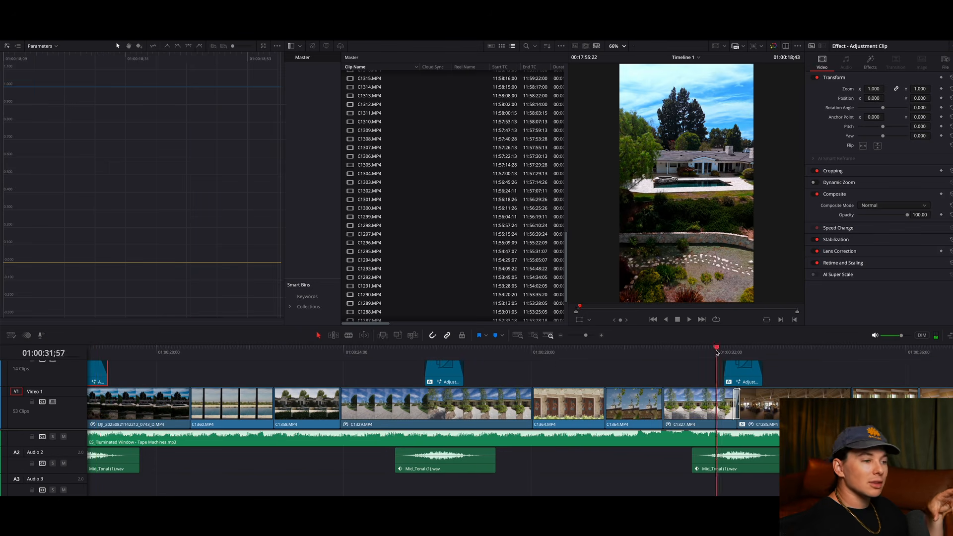
{"action": "key", "text": "ctrl+equal"}
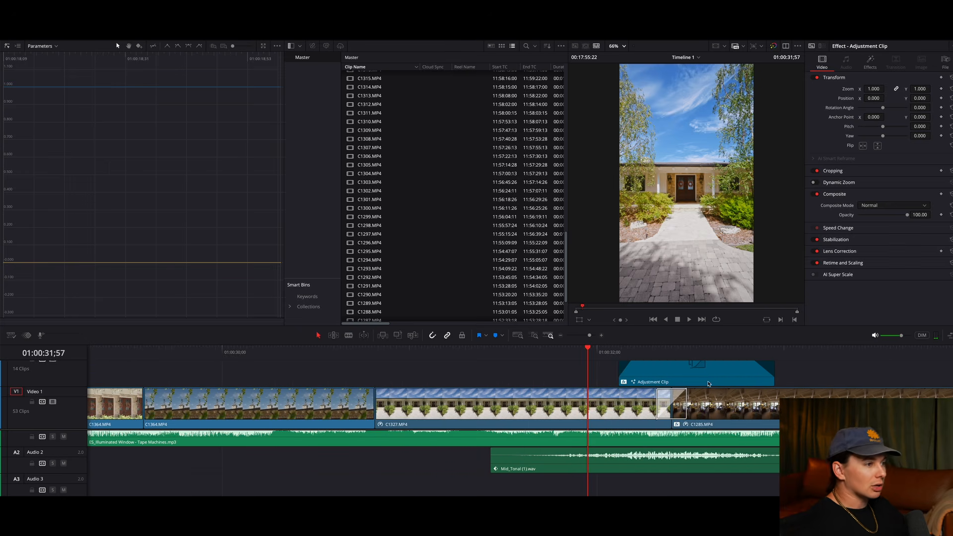
Step: Scrub through the adjustment clip over the C1327.MP4 to C1285.MP4 transition up to its end at 01:00:32;57
{"action": "scroll", "coordinate": [709, 384], "scroll_direction": "right", "scroll_amount": 3}
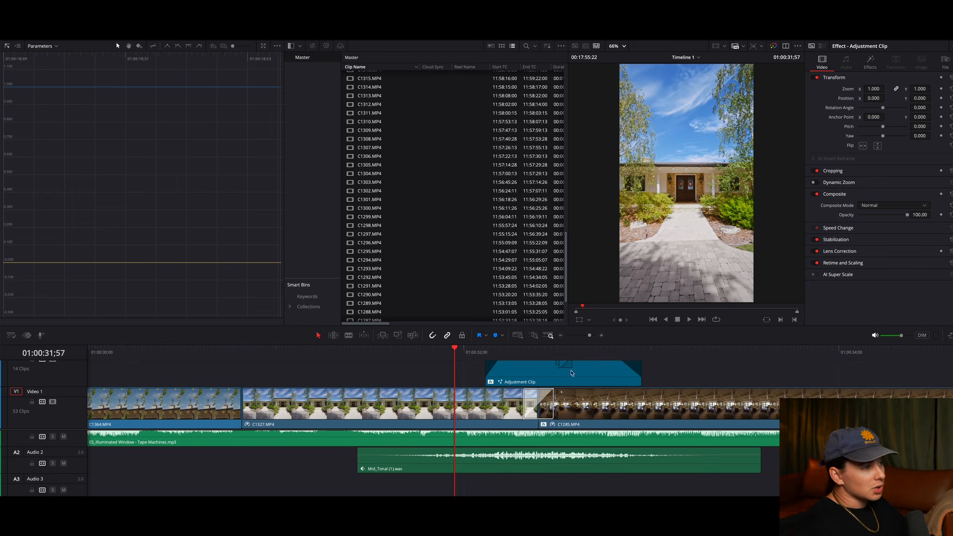
{"action": "scroll", "coordinate": [572, 373], "scroll_direction": "right", "scroll_amount": 1}
{"action": "left_click_drag", "start_coordinate": [461, 350], "coordinate": [514, 346]}
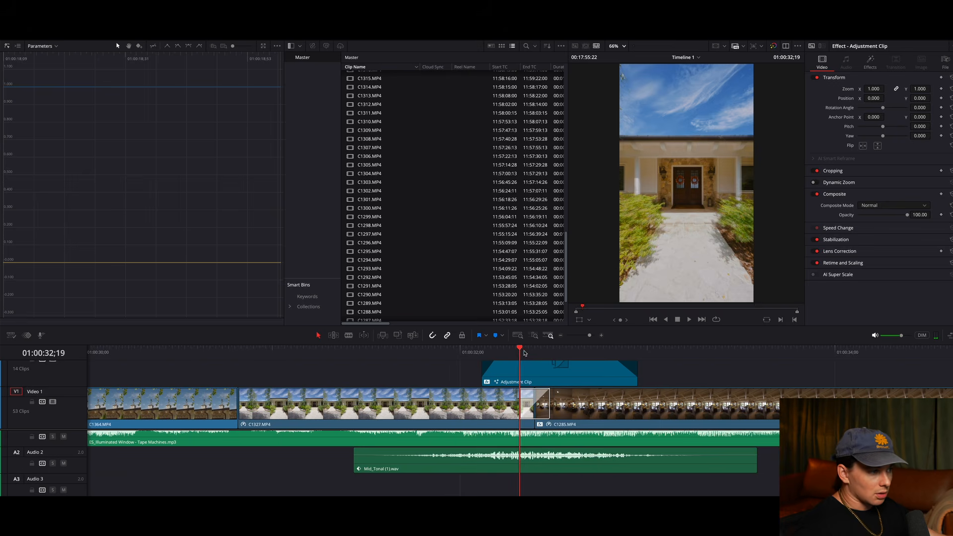
{"action": "left_click_drag", "start_coordinate": [524, 353], "coordinate": [638, 344]}
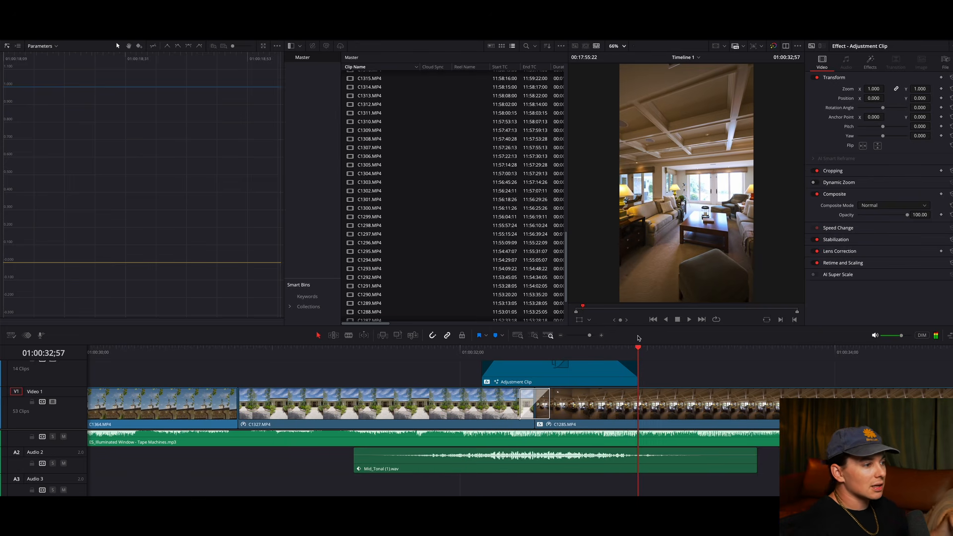
Step: Scrub from 01:00:31;54 to 01:00:32;17, disable the adjustment clip, and select C1327.MP4 to examine its speed curve before the transition
{"action": "scroll", "coordinate": [627, 348], "scroll_direction": "left", "scroll_amount": 2}
{"action": "scroll", "coordinate": [627, 348], "scroll_direction": "left", "scroll_amount": 1}
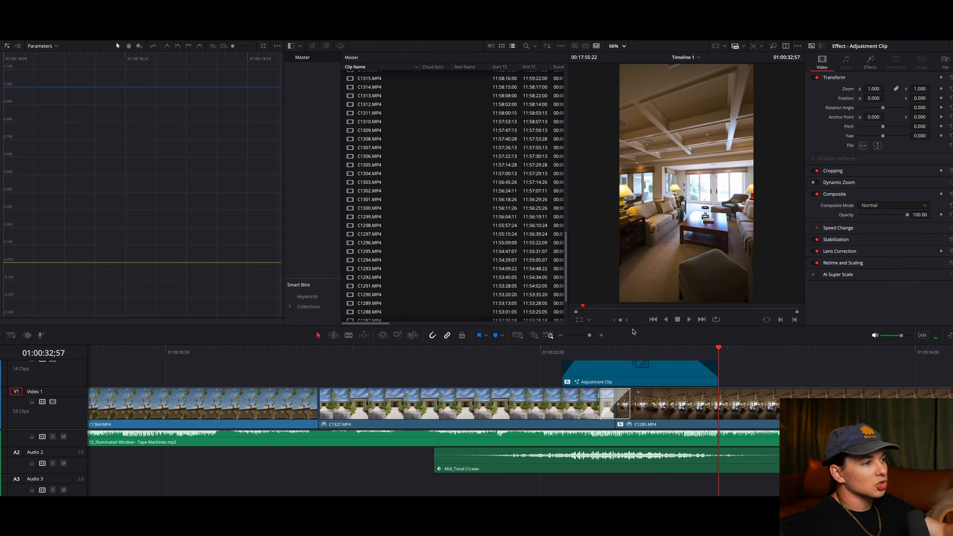
{"action": "scroll", "coordinate": [543, 354], "scroll_direction": "left", "scroll_amount": 1}
{"action": "left_click", "coordinate": [544, 353]}
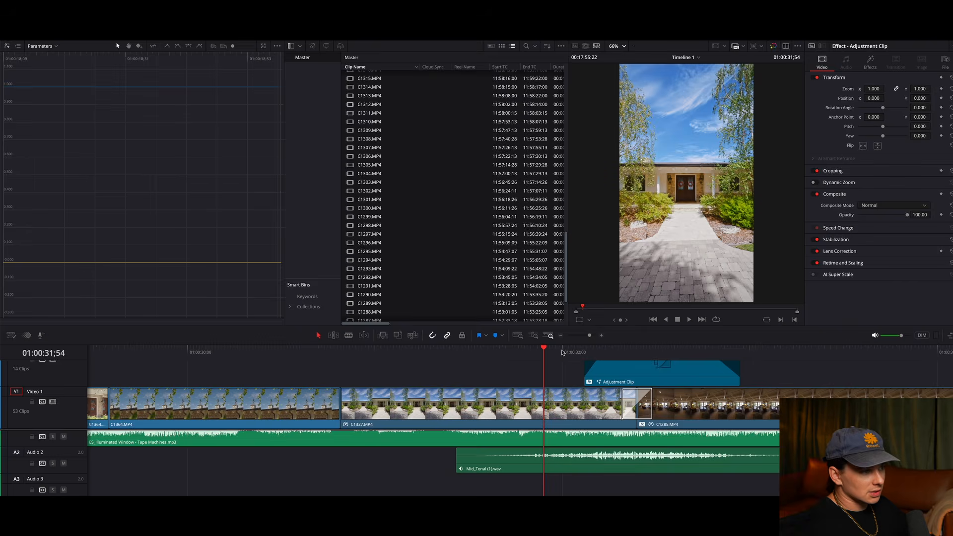
{"action": "left_click_drag", "start_coordinate": [544, 349], "coordinate": [618, 353]}
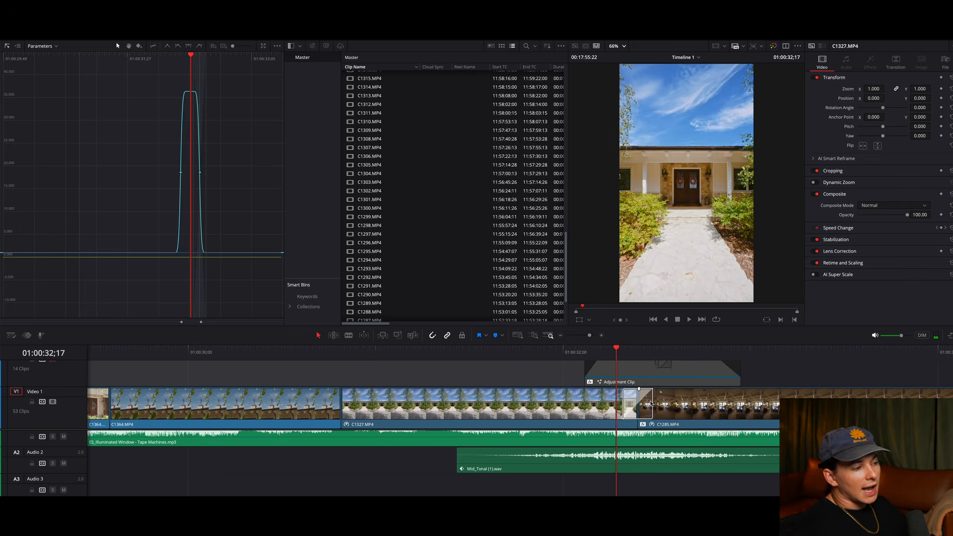
Step: Shorten the Crash Zoom transition between C1327.MP4 and C1285.MP4 to 8 frames and re-enable the adjustment clip above it
{"action": "scroll", "coordinate": [651, 403], "scroll_direction": "up", "scroll_amount": 4}
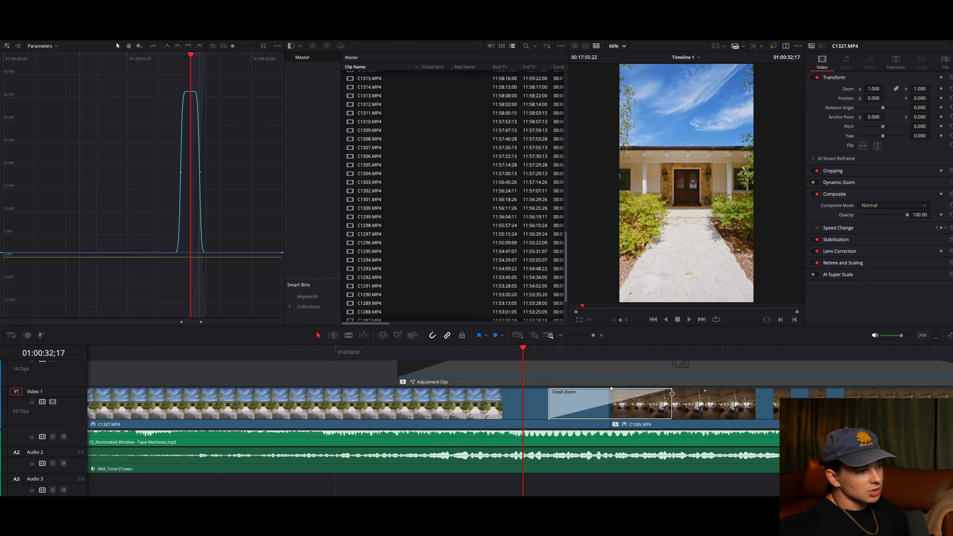
{"action": "mouse_move", "coordinate": [672, 396]}
{"action": "left_mouse_down"}
{"action": "mouse_move", "coordinate": [617, 406]}
{"action": "mouse_move", "coordinate": [659, 405]}
{"action": "left_mouse_up"}
{"action": "scroll", "coordinate": [56, 366], "scroll_direction": "up", "scroll_amount": 2}
{"action": "left_click", "coordinate": [453, 387]}
Step: Play across the Crash Zoom transition from 01:00:32;19, and return the playhead to the transition's start at 01:00:32;20
{"action": "left_click", "coordinate": [549, 350]}
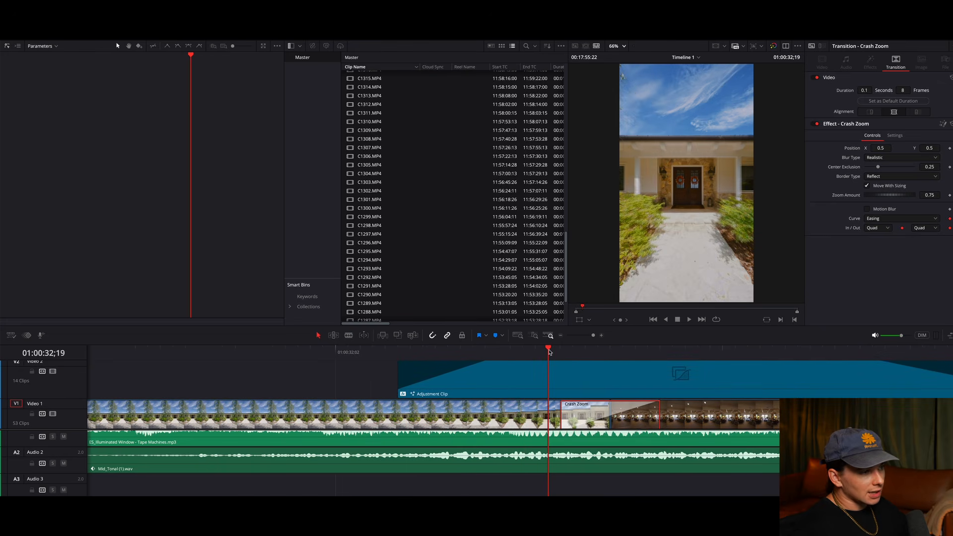
{"action": "key", "text": "space"}
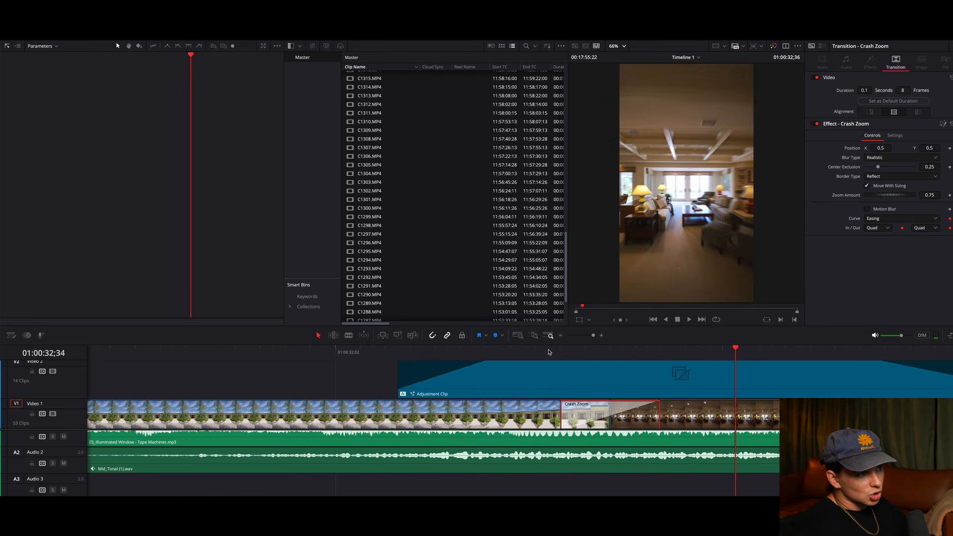
{"action": "key", "text": "ctrl+minus"}
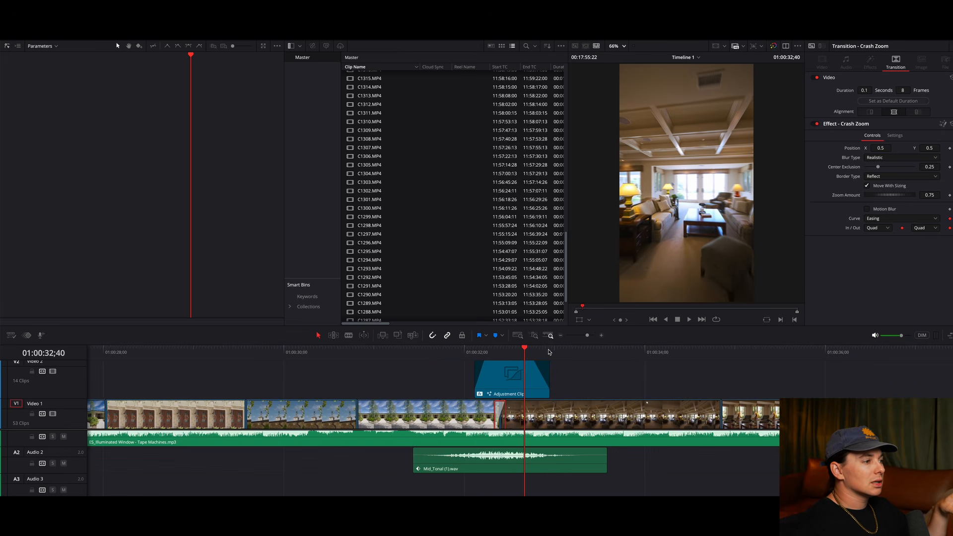
{"action": "left_click", "coordinate": [496, 354]}
{"action": "key", "text": "ctrl+equal"}
{"action": "key", "text": "ctrl+equal"}
{"action": "key", "text": "ctrl+equal"}
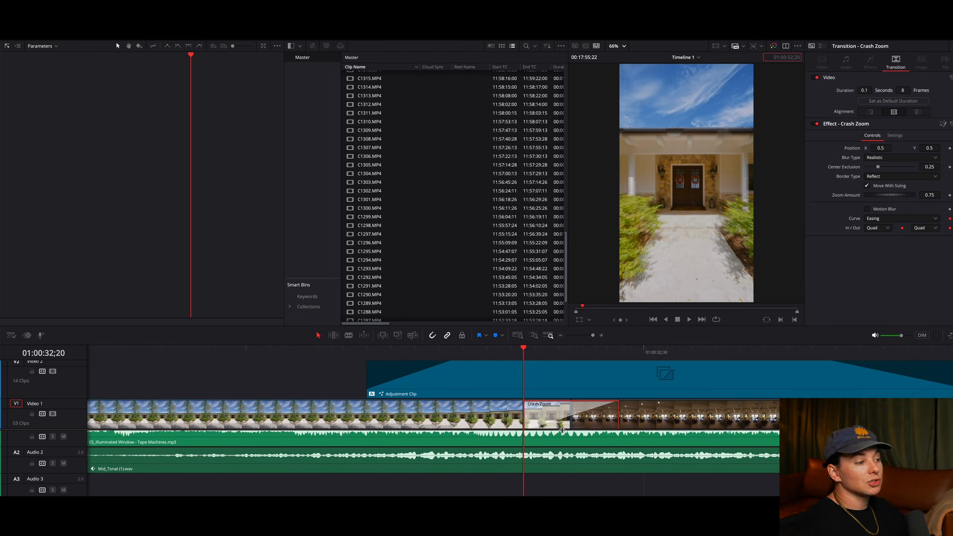
{"action": "key", "text": "ctrl+minus"}
{"action": "key", "text": "ctrl+minus"}
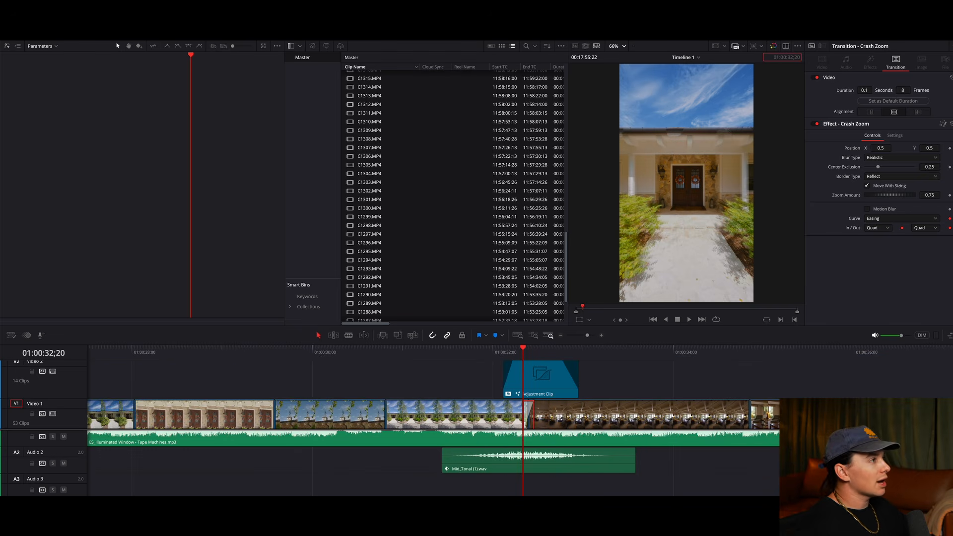
Step: Replace the old effects library search with "crash" to locate the Crash Zoom video transition, and clear the timeline selection
{"action": "left_click", "coordinate": [113, 41]}
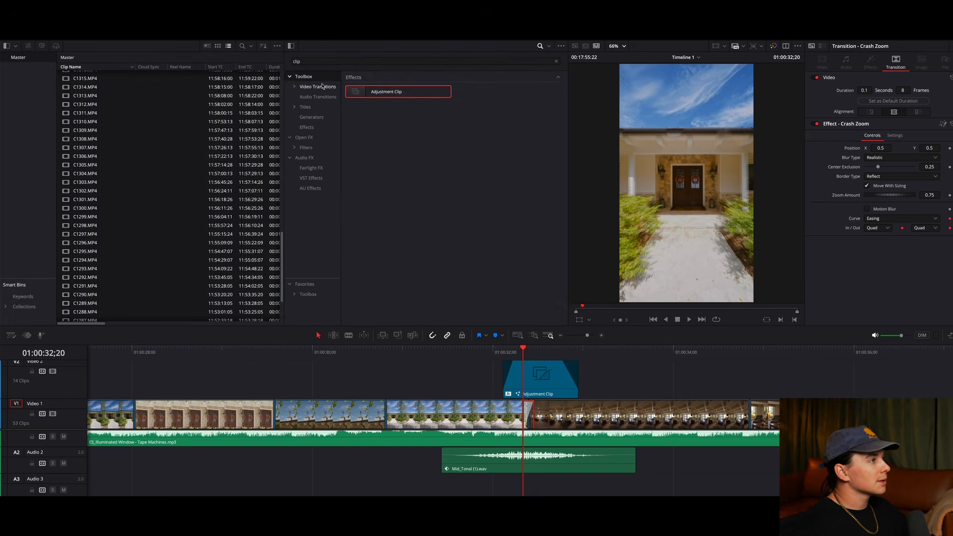
{"action": "left_click", "coordinate": [557, 61]}
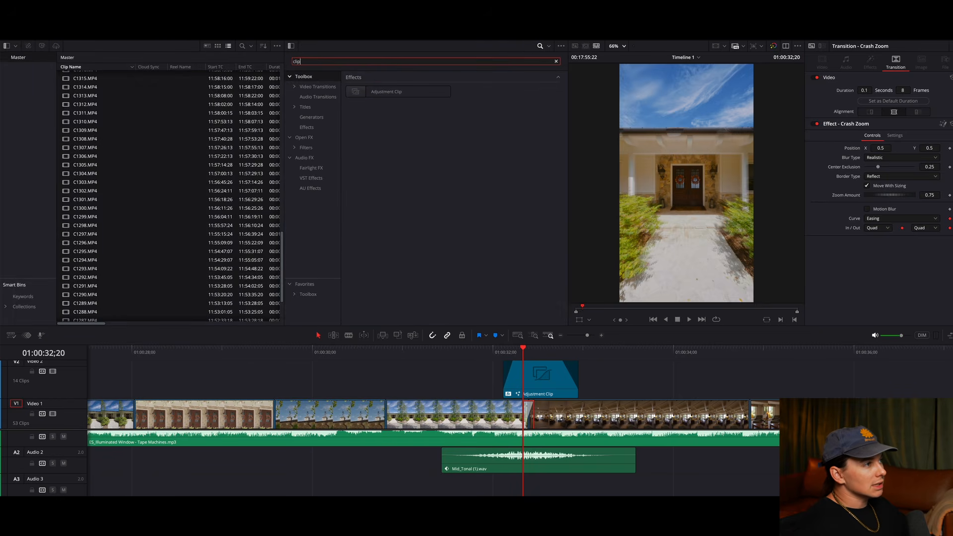
{"action": "left_click", "coordinate": [304, 137]}
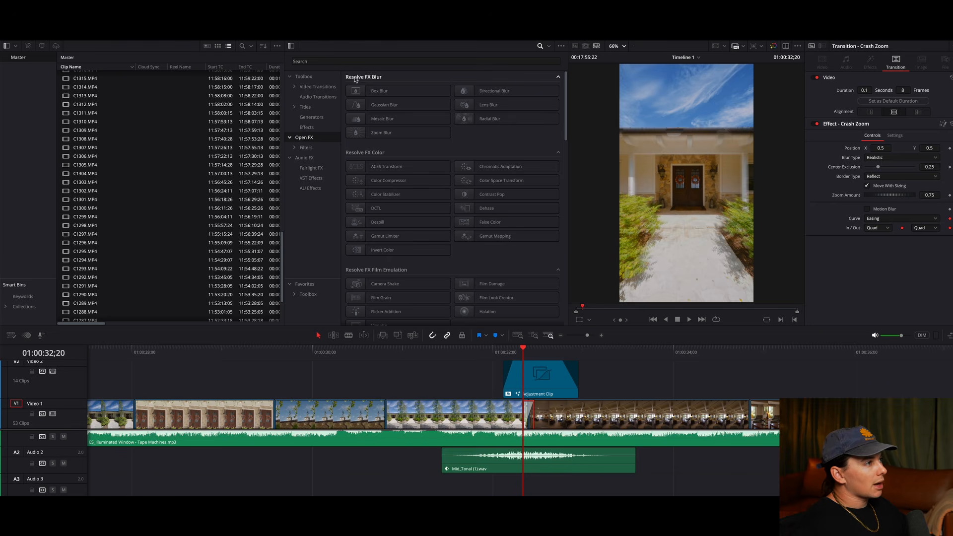
{"action": "left_click", "coordinate": [348, 62]}
{"action": "type", "text": "crash"}
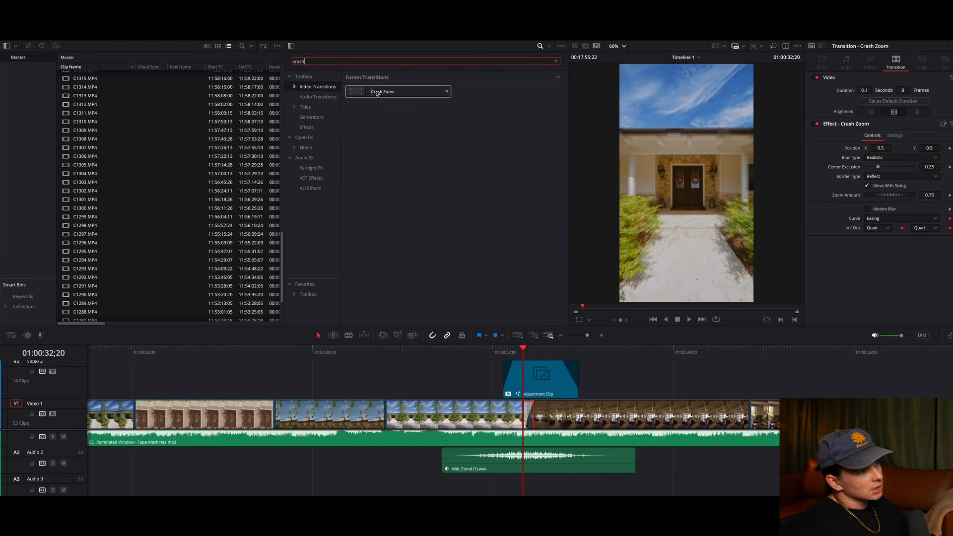
{"action": "left_click", "coordinate": [679, 394]}
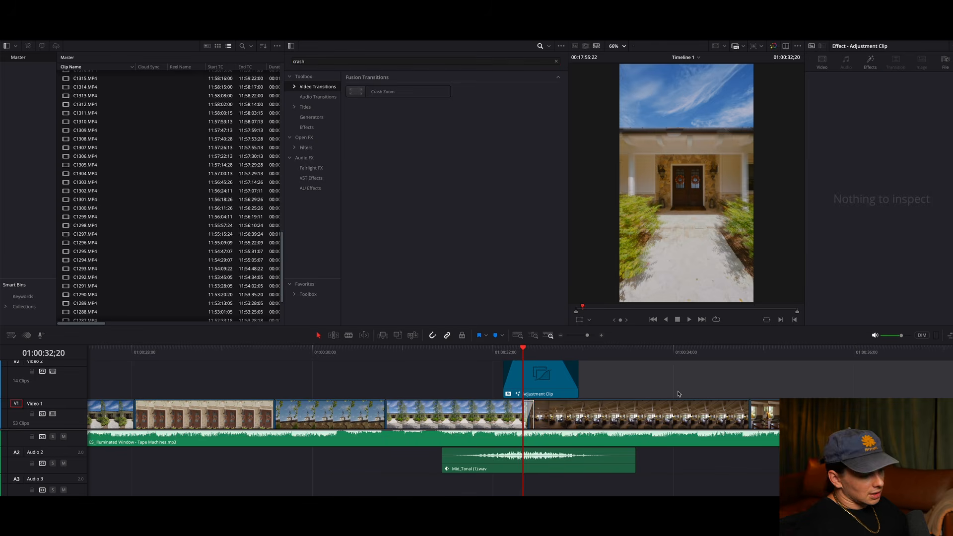
Step: Select the Mid_Tonal (1).wav sound effect under the Crash Zoom transition and survey the Audio 2 sound effects across the whole timeline
{"action": "scroll", "coordinate": [679, 394], "scroll_direction": "down", "scroll_amount": 5}
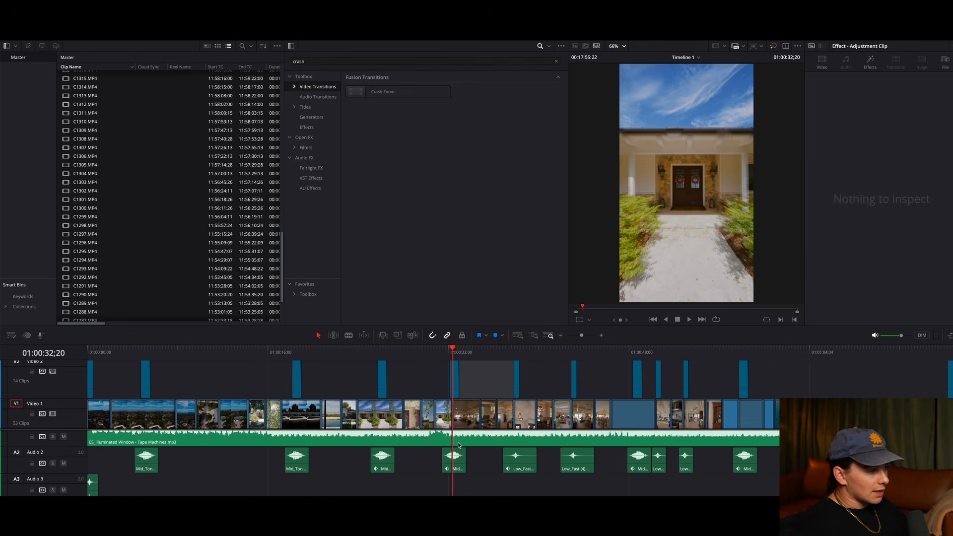
{"action": "scroll", "coordinate": [458, 445], "scroll_direction": "up", "scroll_amount": 5}
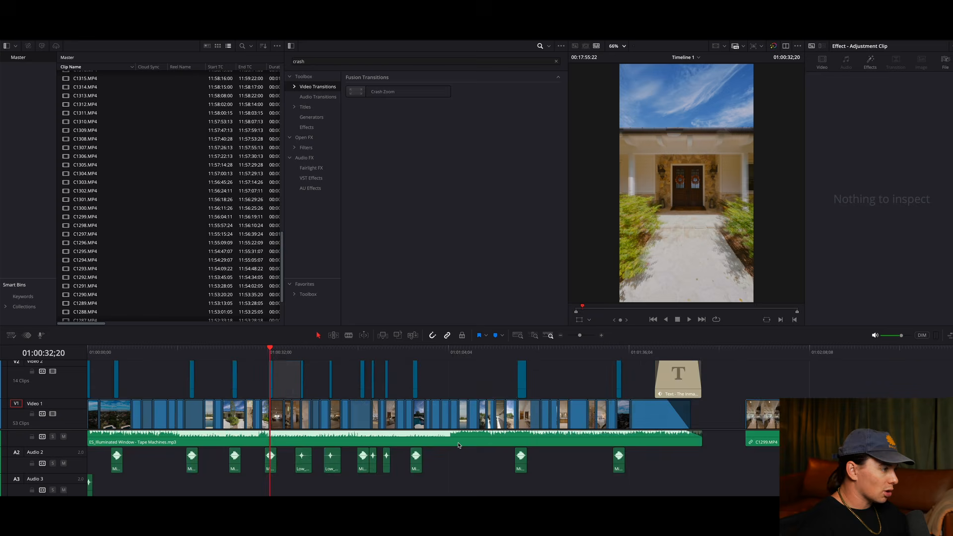
{"action": "left_click", "coordinate": [516, 472]}
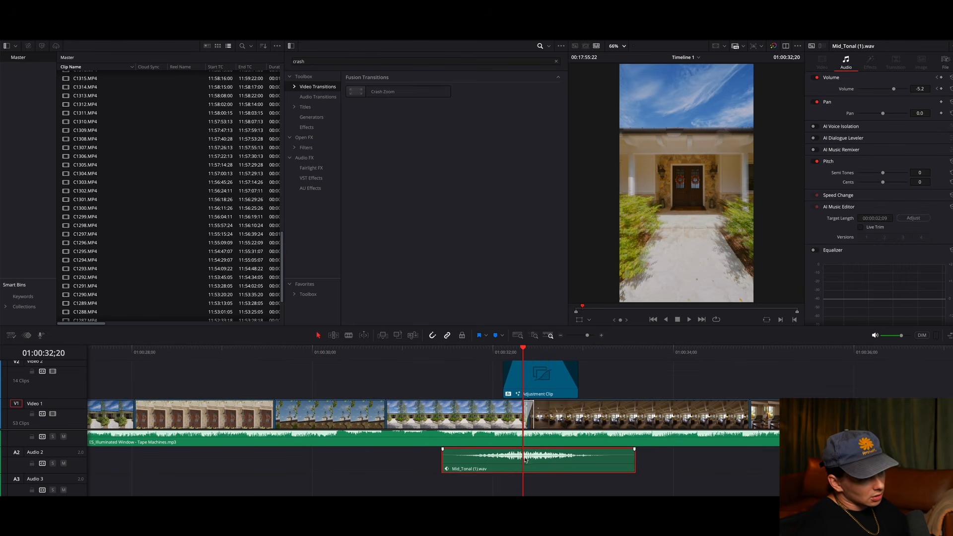
{"action": "scroll", "coordinate": [529, 459], "scroll_direction": "down", "scroll_amount": 5}
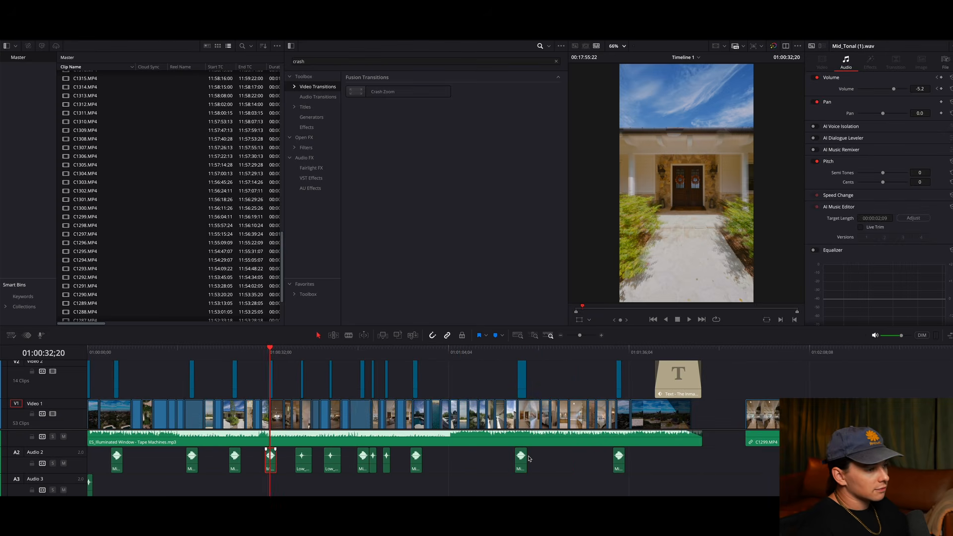